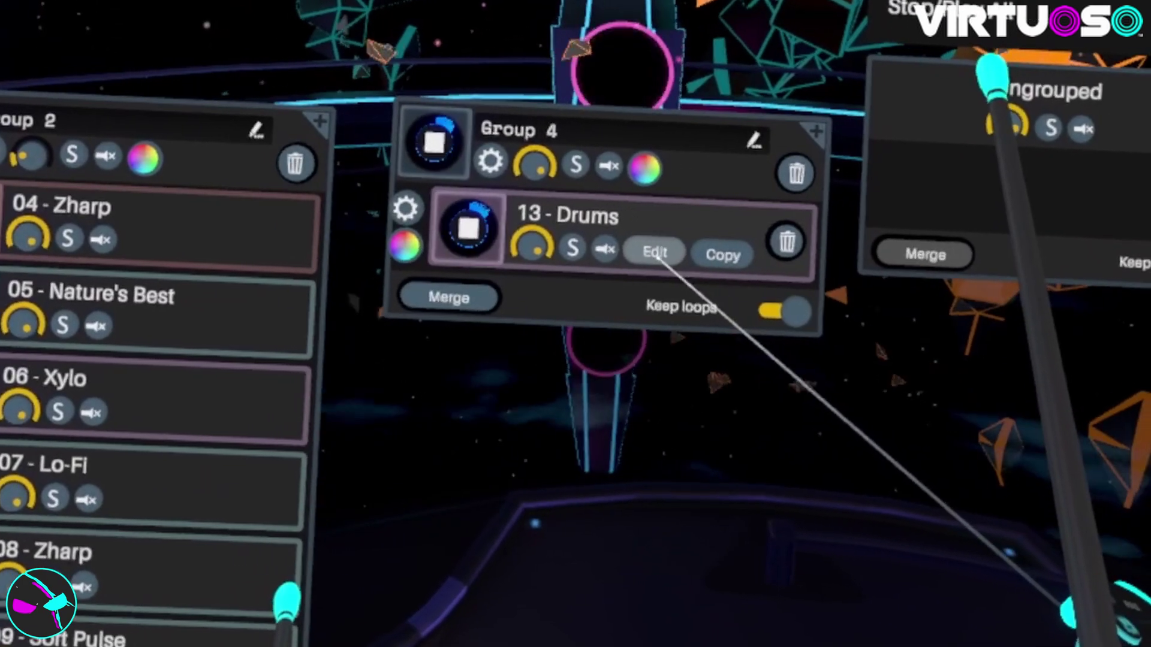
Open the clip editor for the 13 - Drums loop in Group 4 to show its waveform
click(594, 382)
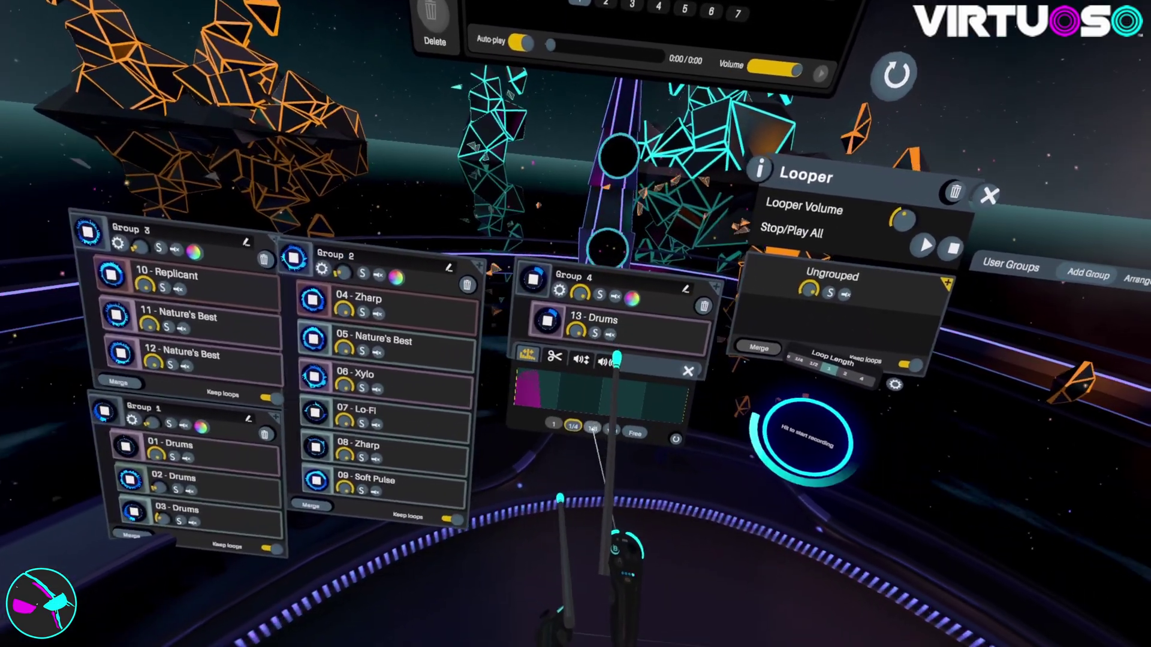
Try the 1/8 and 1/16 position grids on 13 - Drums, then return to 1/4
click(592, 428)
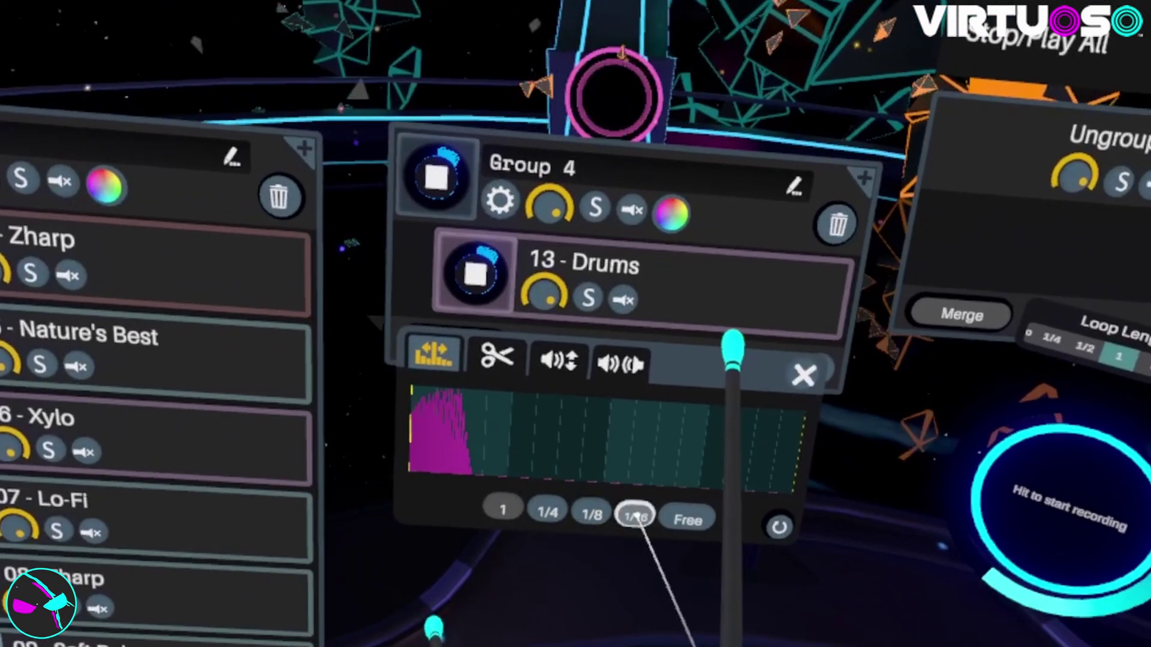
click(711, 542)
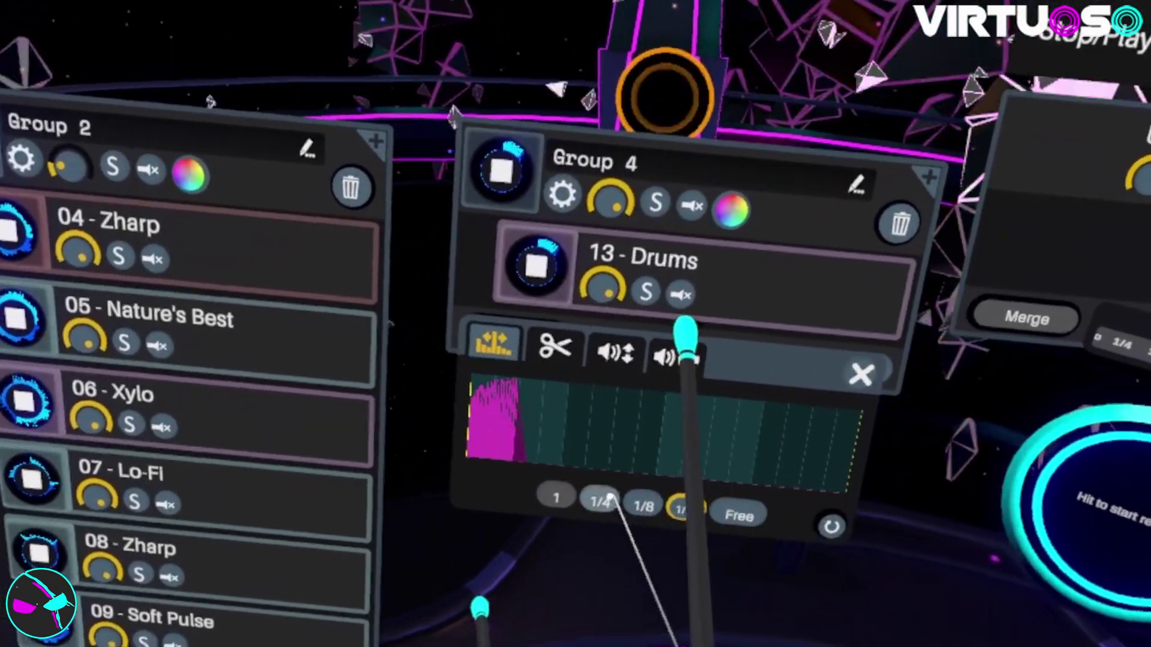
click(658, 515)
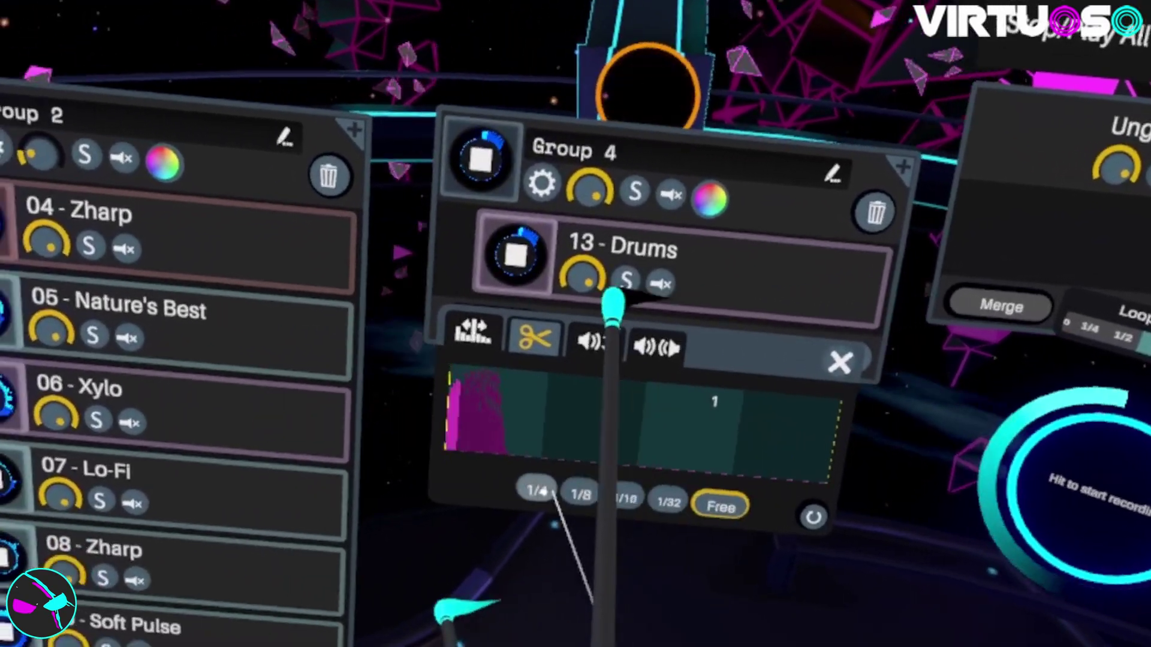
Snap trimming to 1/4 and shorten 13 - Drums through 0,750 and 0,500 to 0,250
click(538, 491)
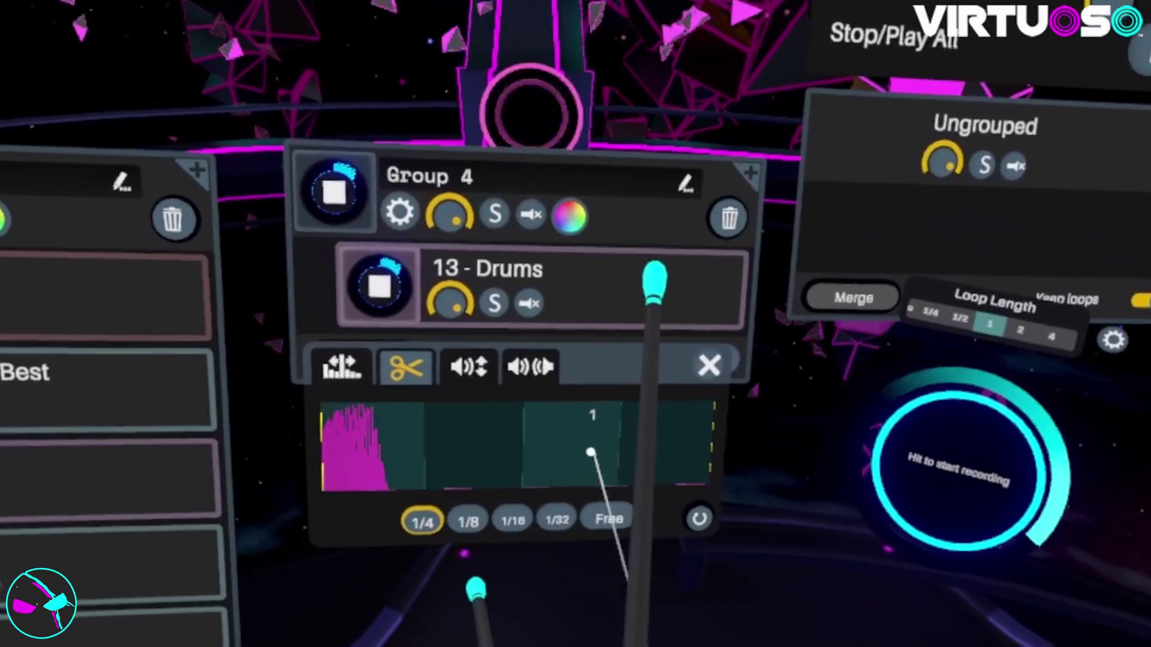
drag(591, 453, 597, 443)
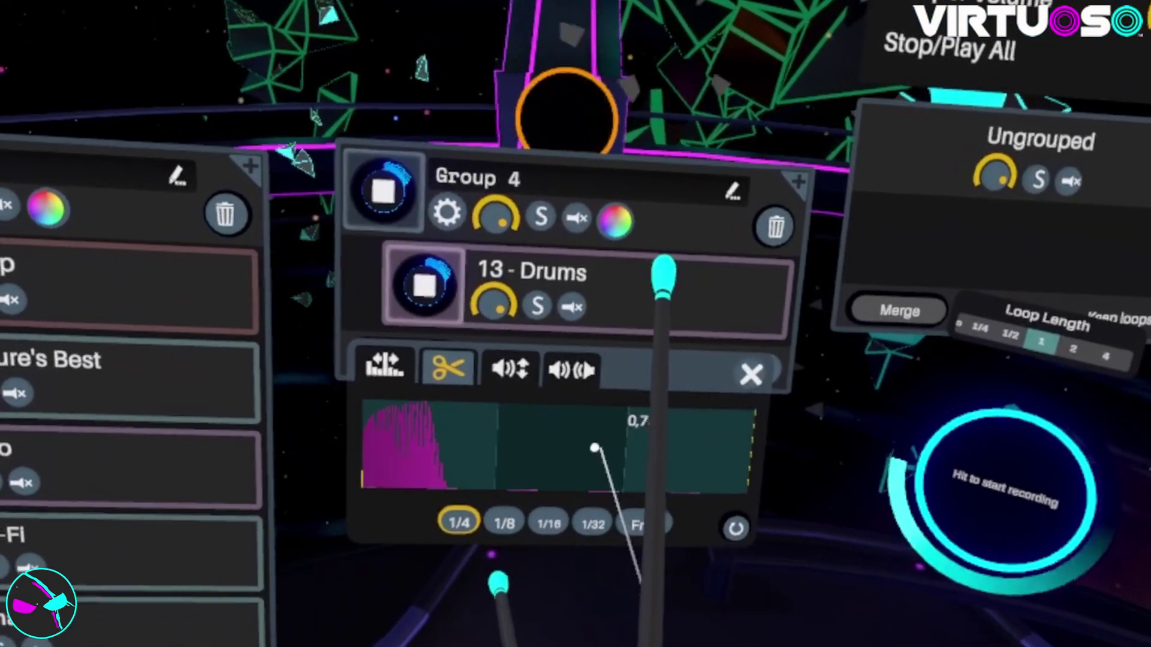
drag(328, 486, 270, 474)
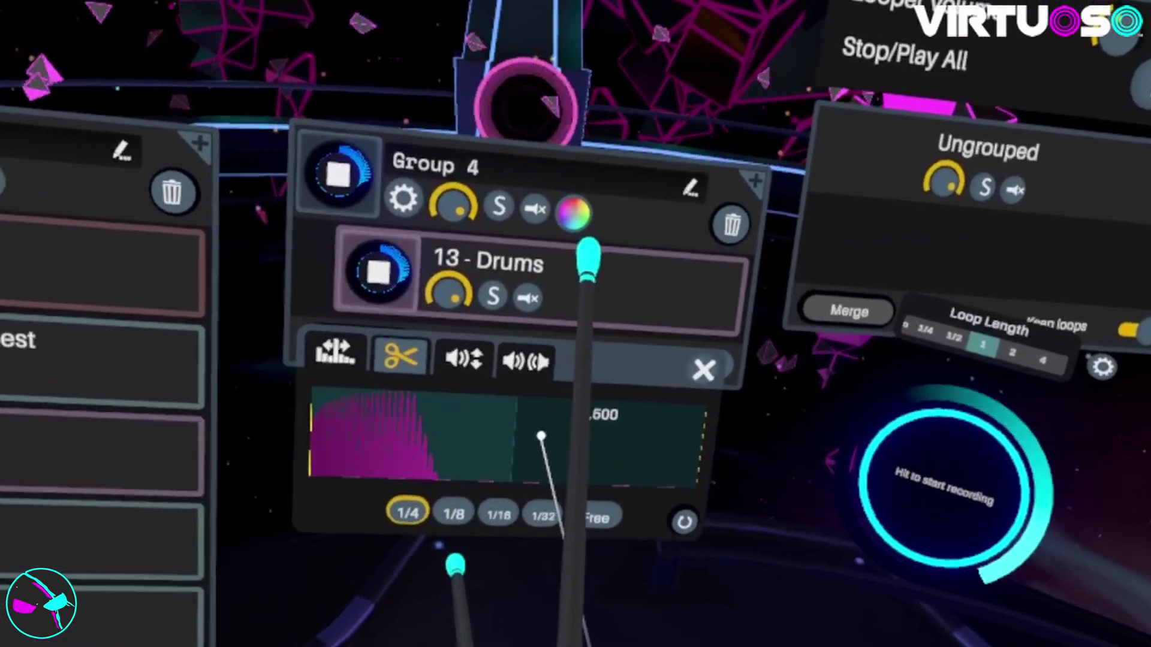
click(565, 430)
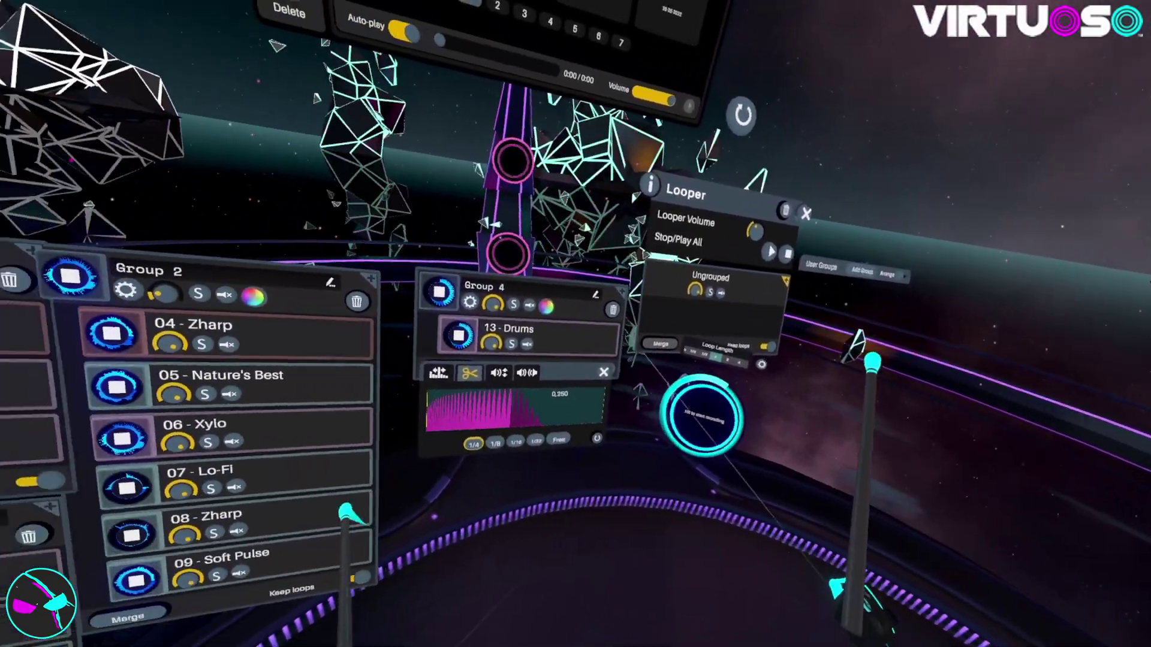
Record the clap pattern as a new loop, 14 - Drums, landing in Ungrouped
mouse_move(609, 342)
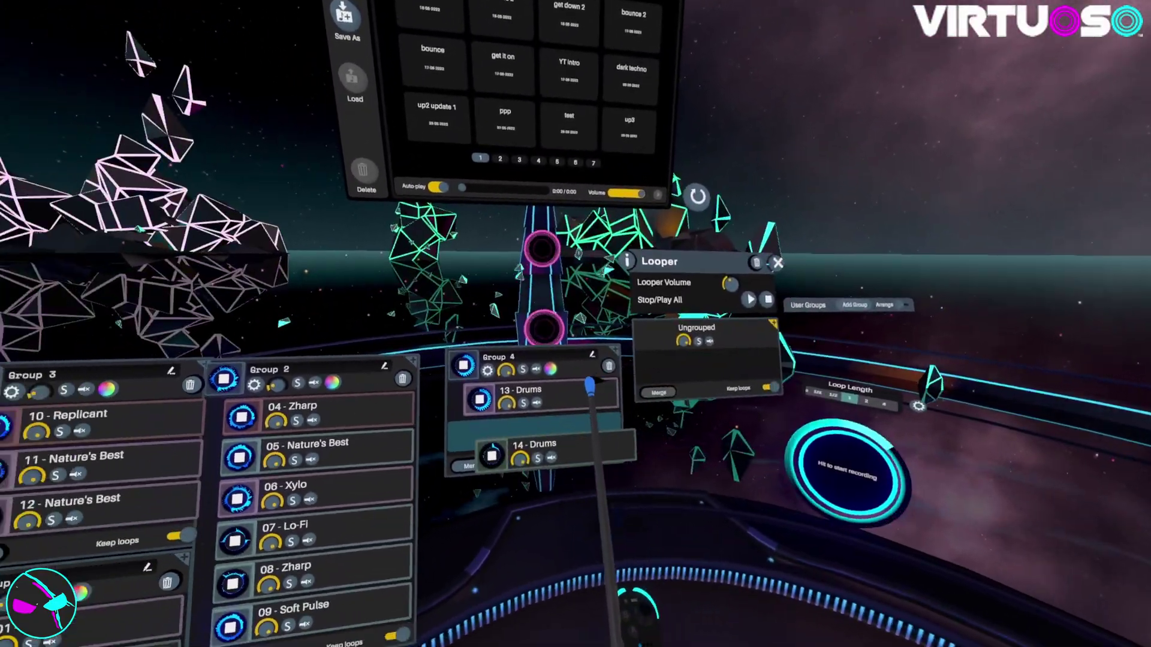
Move 14 - Drums from Ungrouped into Group 4 beneath 13 - Drums and open its editor
drag(590, 384, 569, 428)
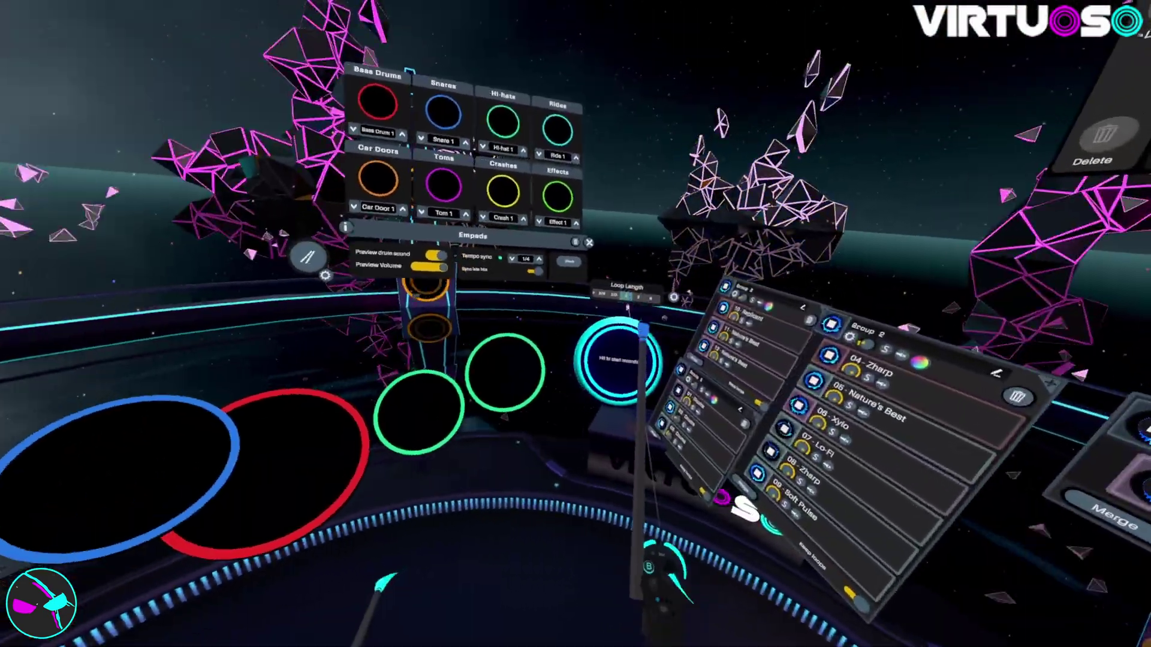
click(621, 360)
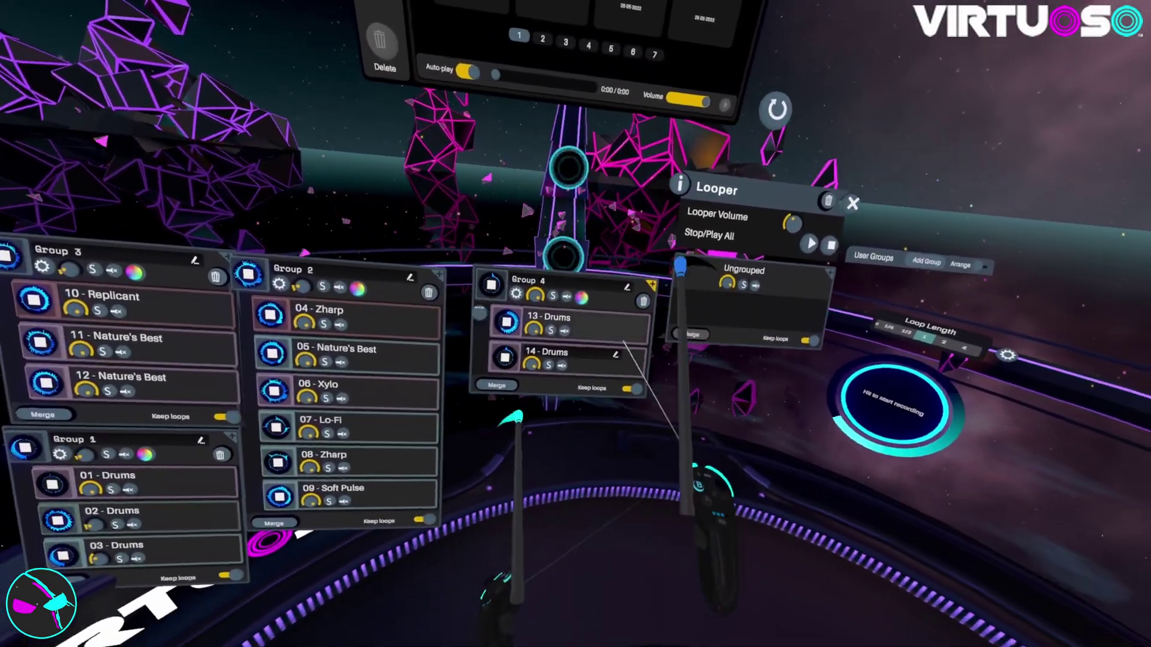
mouse_move(566, 375)
mouse_move(586, 316)
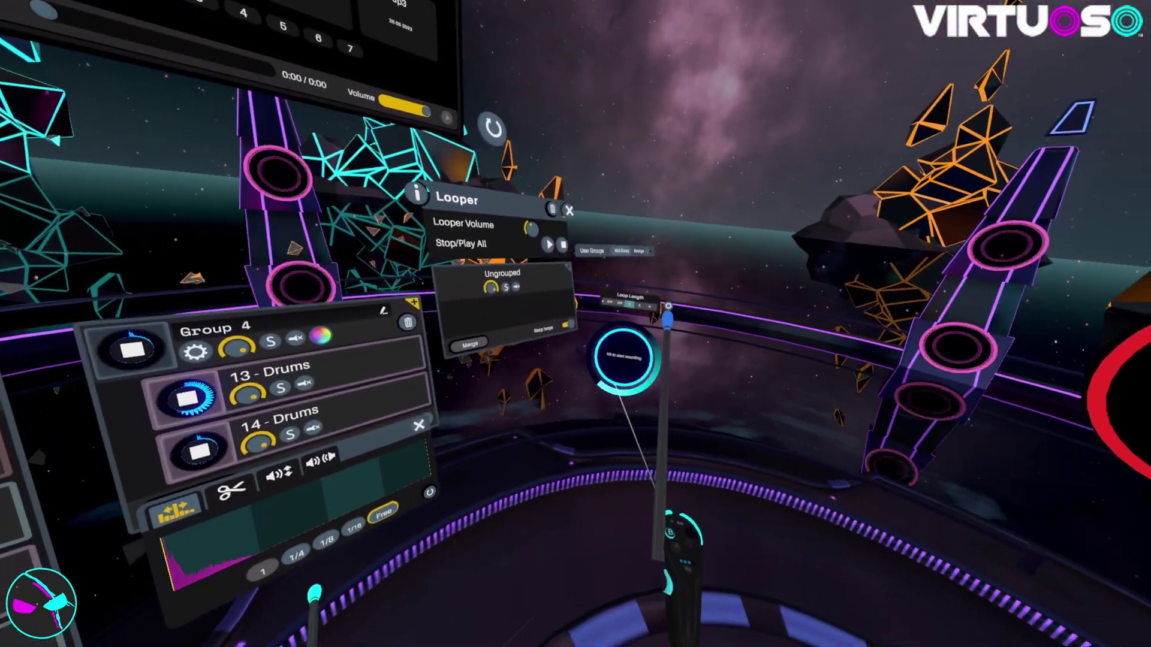
Snap 14 - Drums to 1/4 and shift the clap to start halfway through the bar
mouse_move(501, 333)
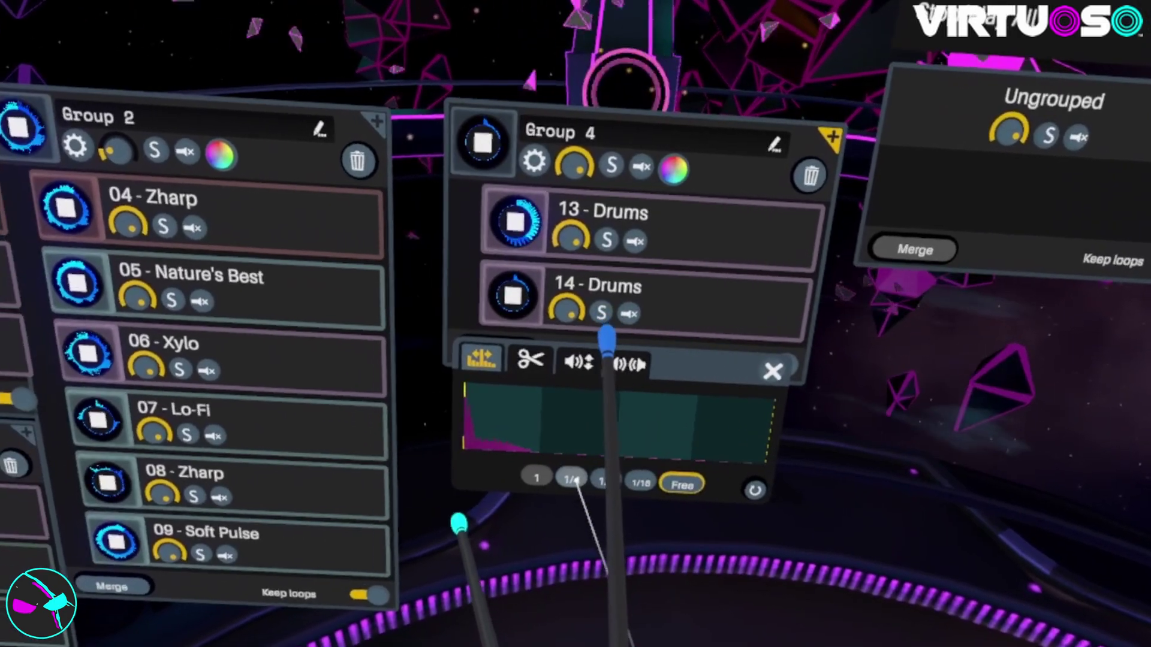
click(488, 481)
mouse_move(532, 438)
mouse_down()
mouse_move(596, 462)
mouse_move(665, 461)
mouse_up()
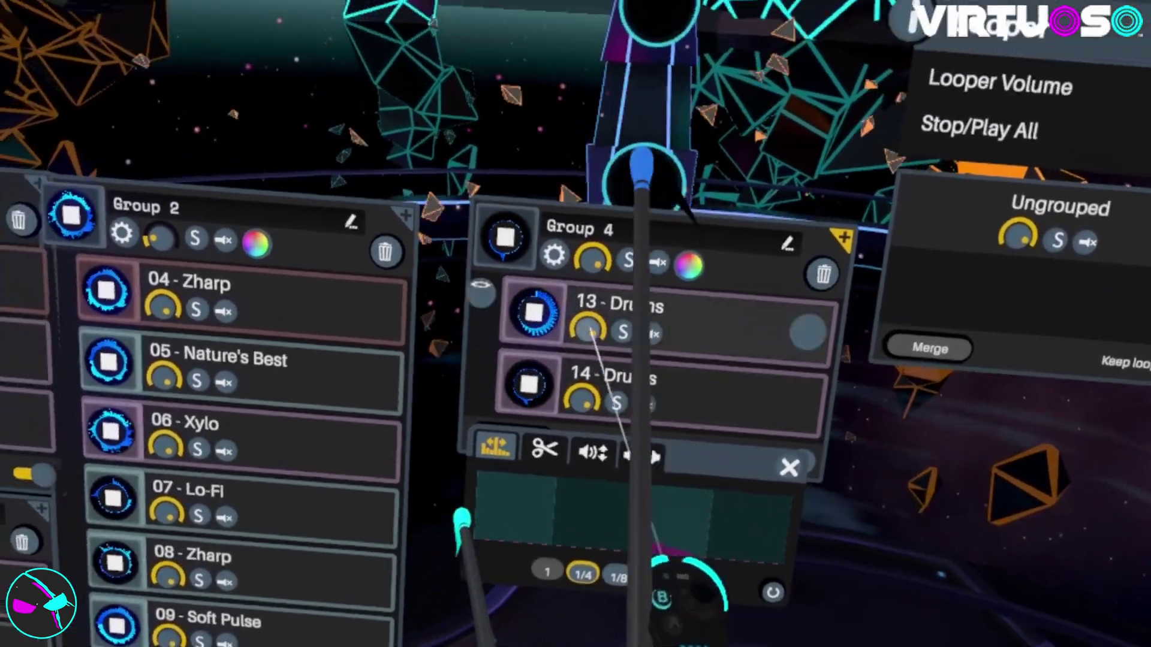
Stop and replay Group 4's loops together, then set the position grid to 1/8
click(464, 170)
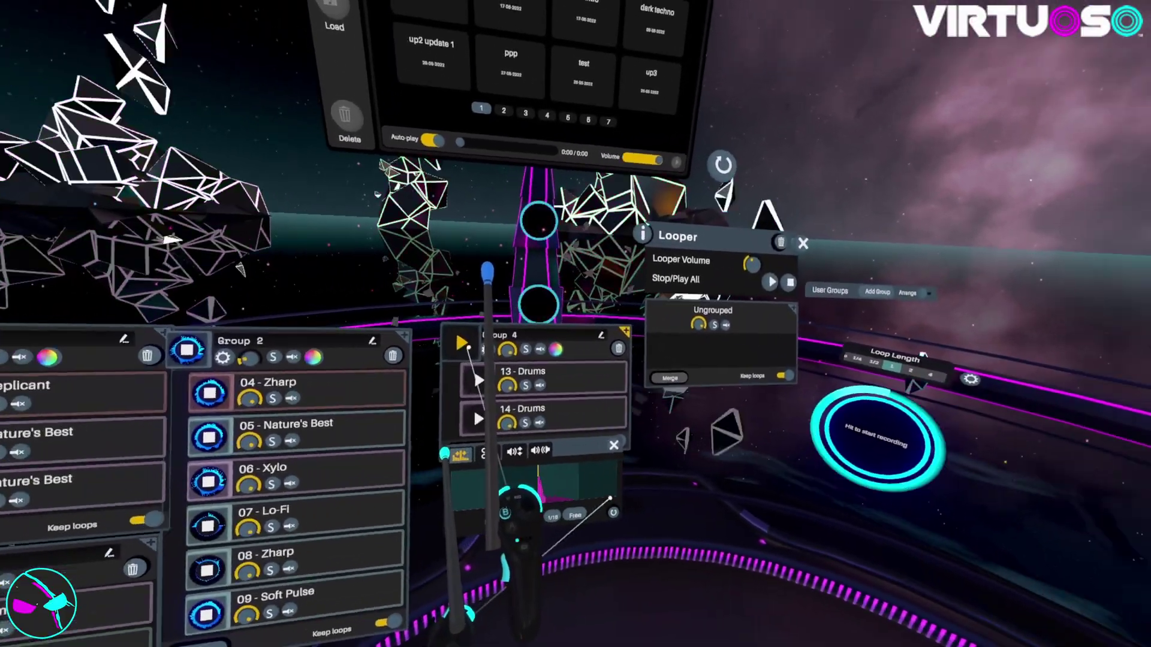
click(463, 344)
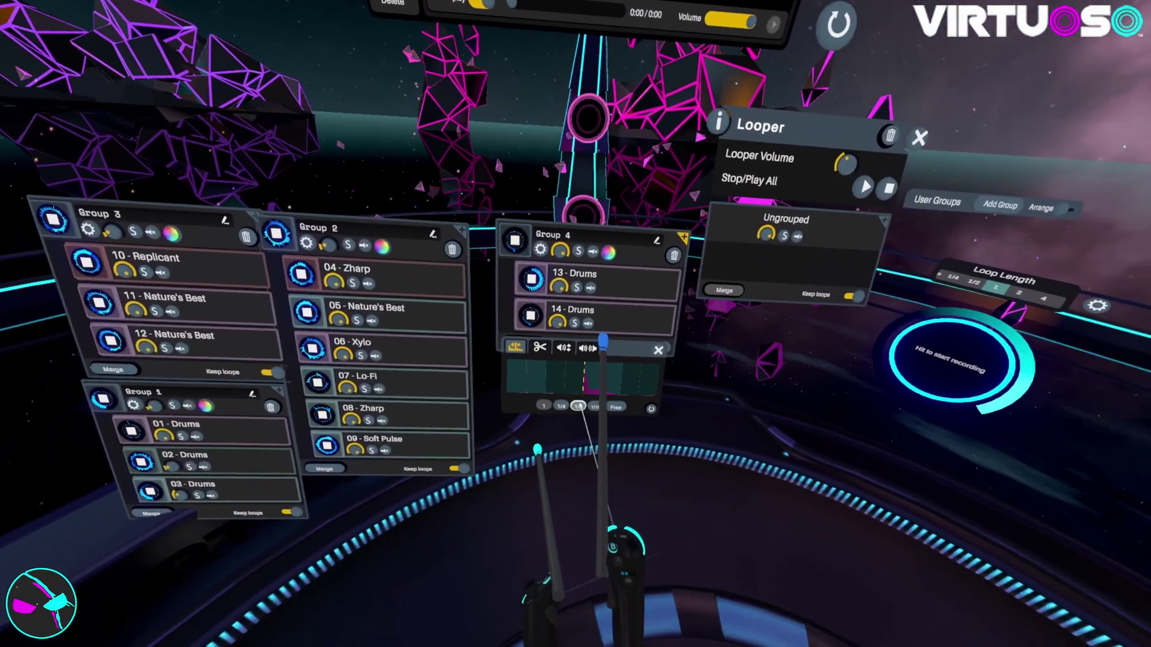
click(592, 422)
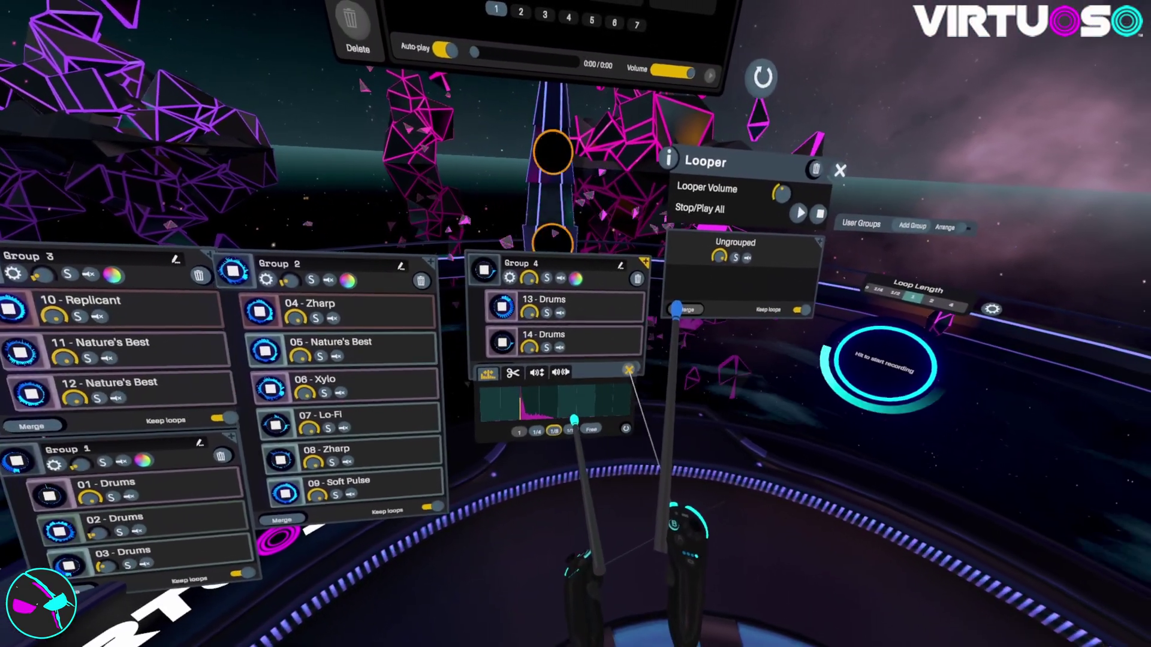
Close the 14 - Drums editor and record the hi-hat pattern as 15 - Drums in Group 4
click(639, 372)
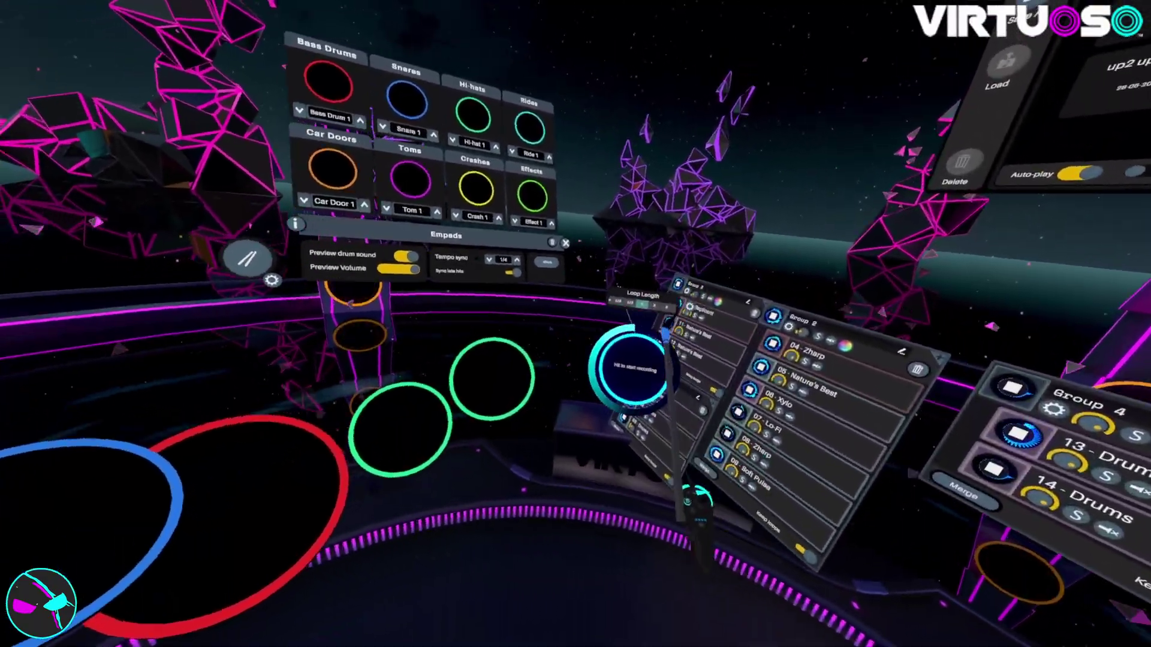
click(635, 367)
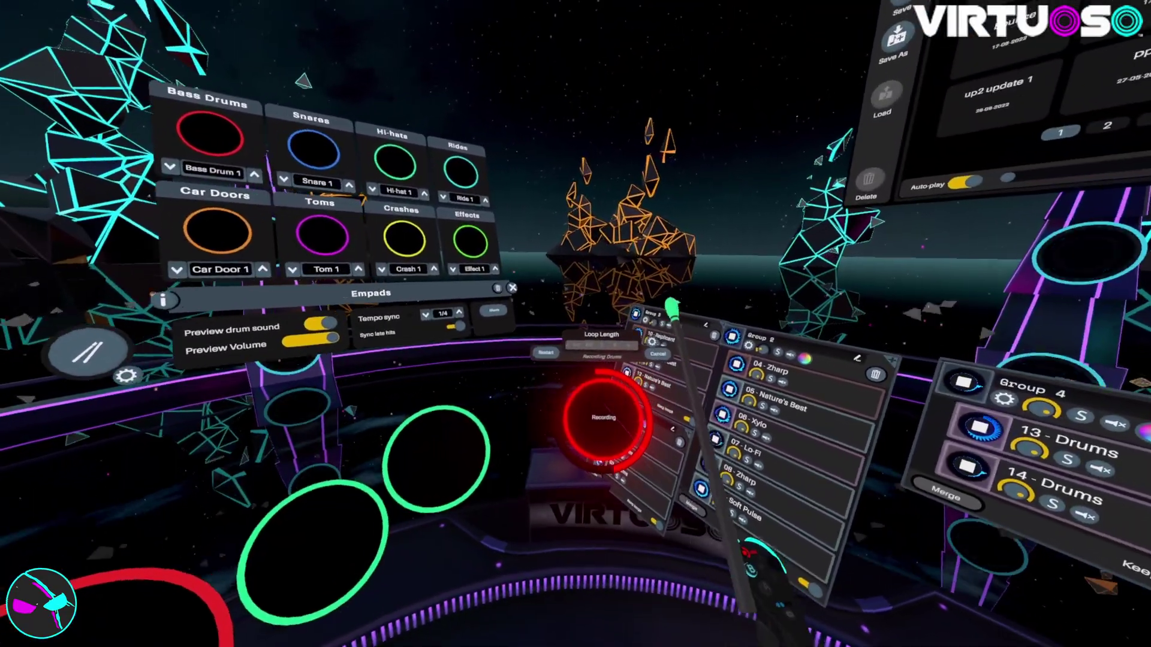
click(629, 412)
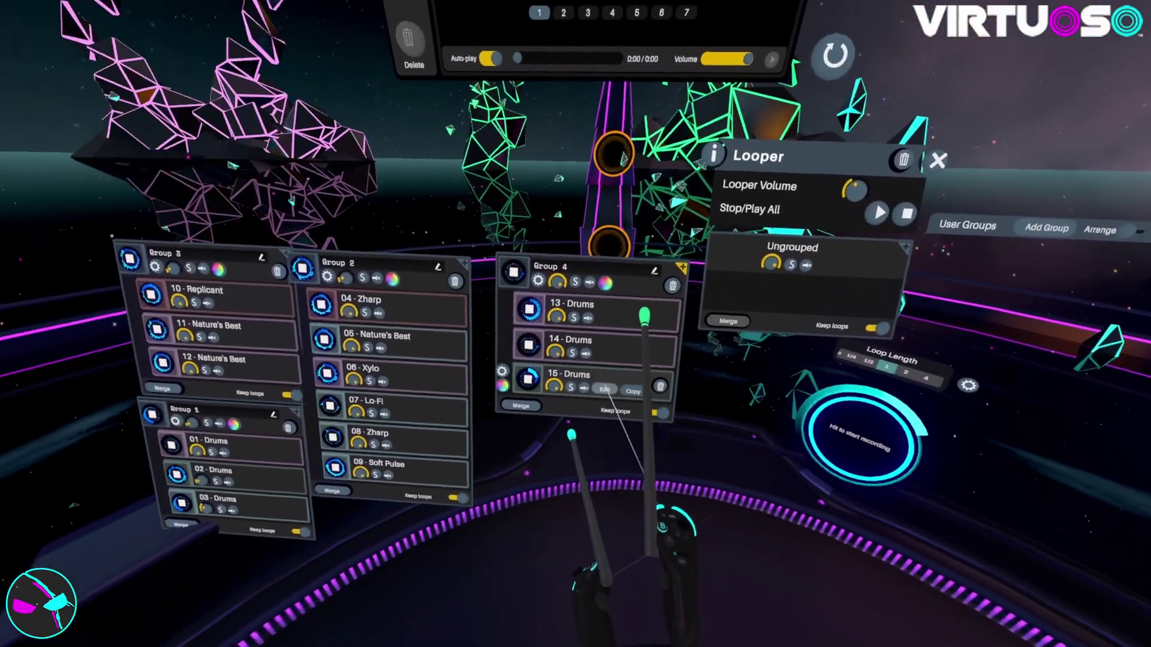
Open 15 - Drums in trim mode, snap to 1/4 and trim it from 1 to 0,500
click(603, 406)
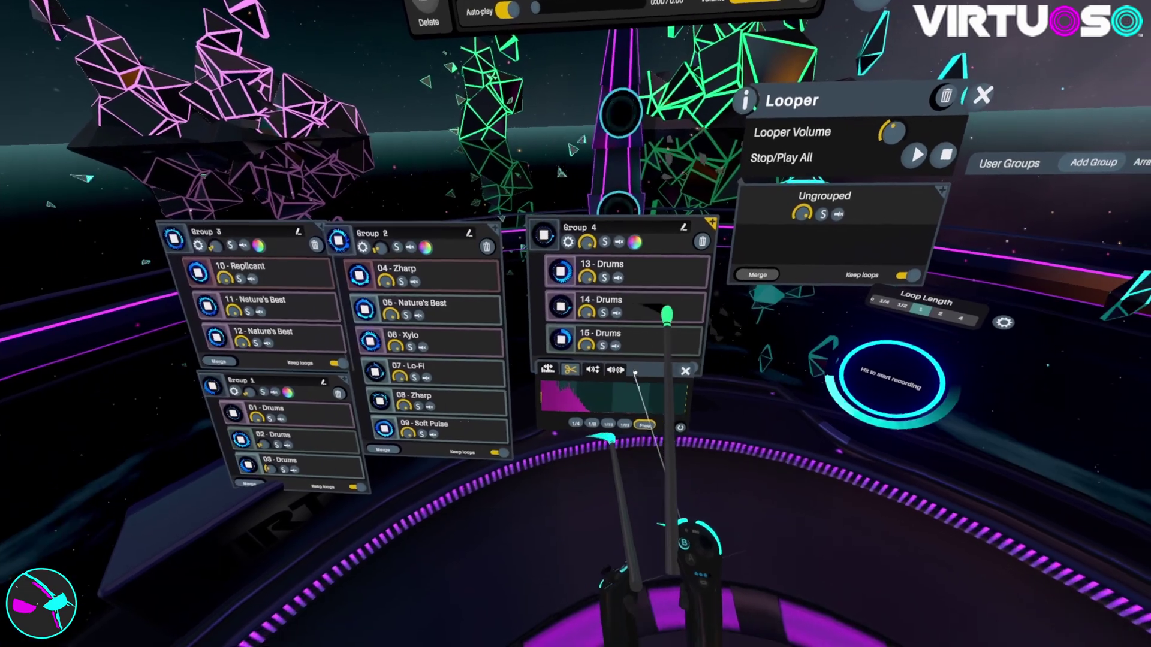
click(575, 384)
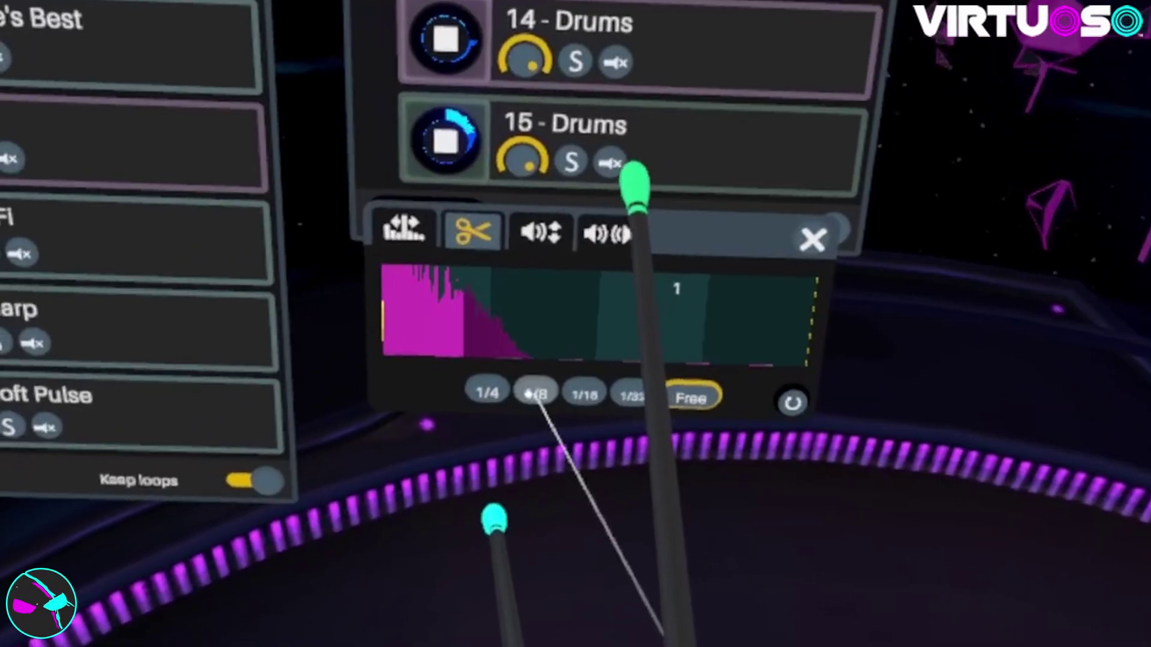
click(476, 412)
drag(731, 320, 555, 332)
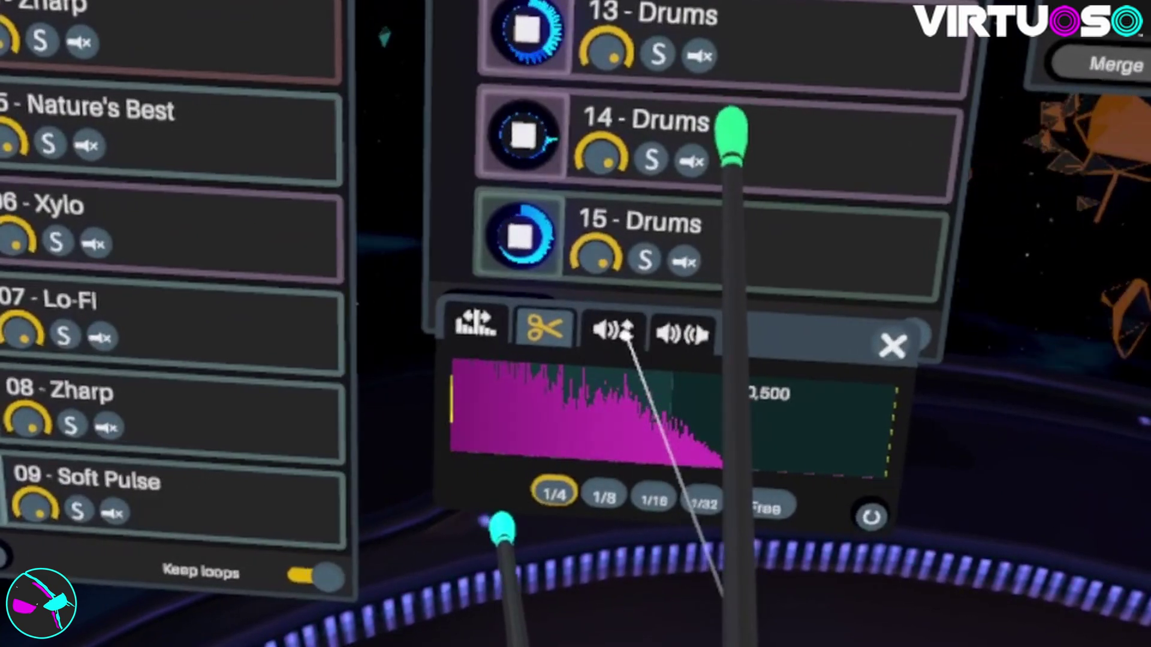
Give 15 - Drums a fade-out volume envelope starting from the loop's very beginning
click(621, 331)
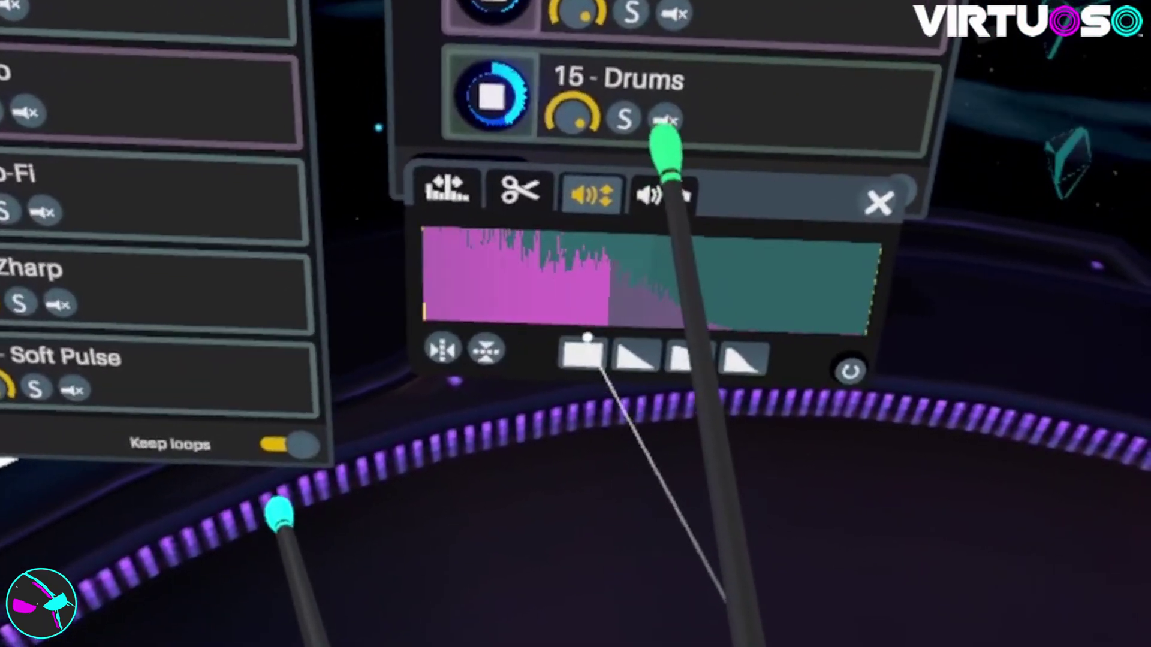
click(634, 356)
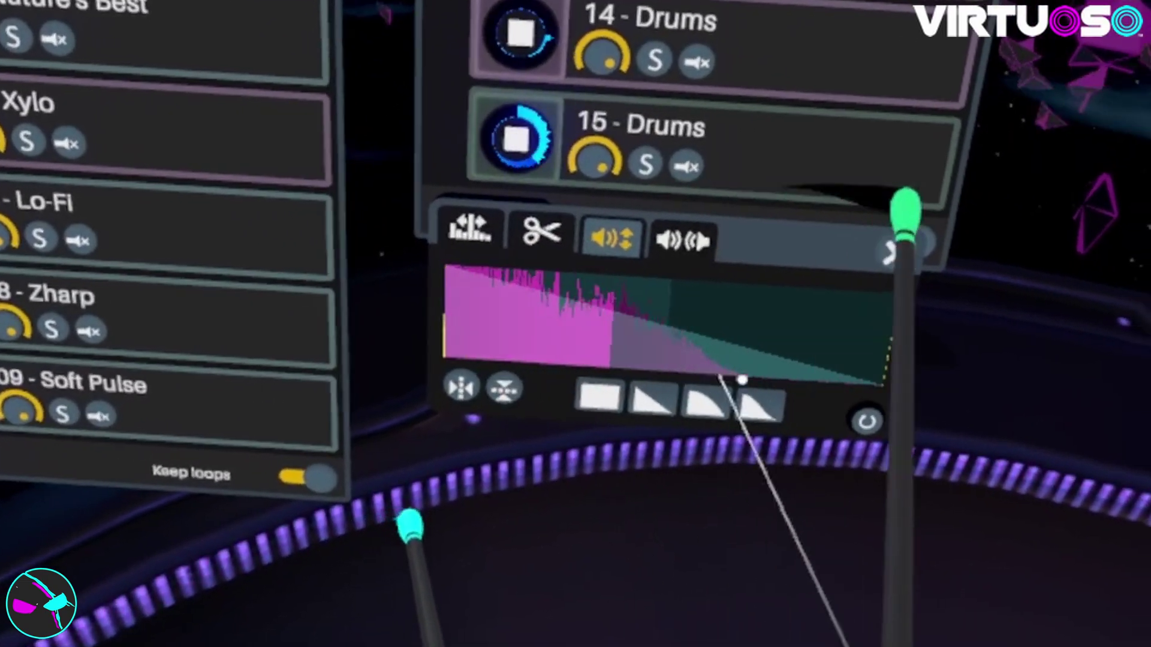
drag(743, 380, 590, 338)
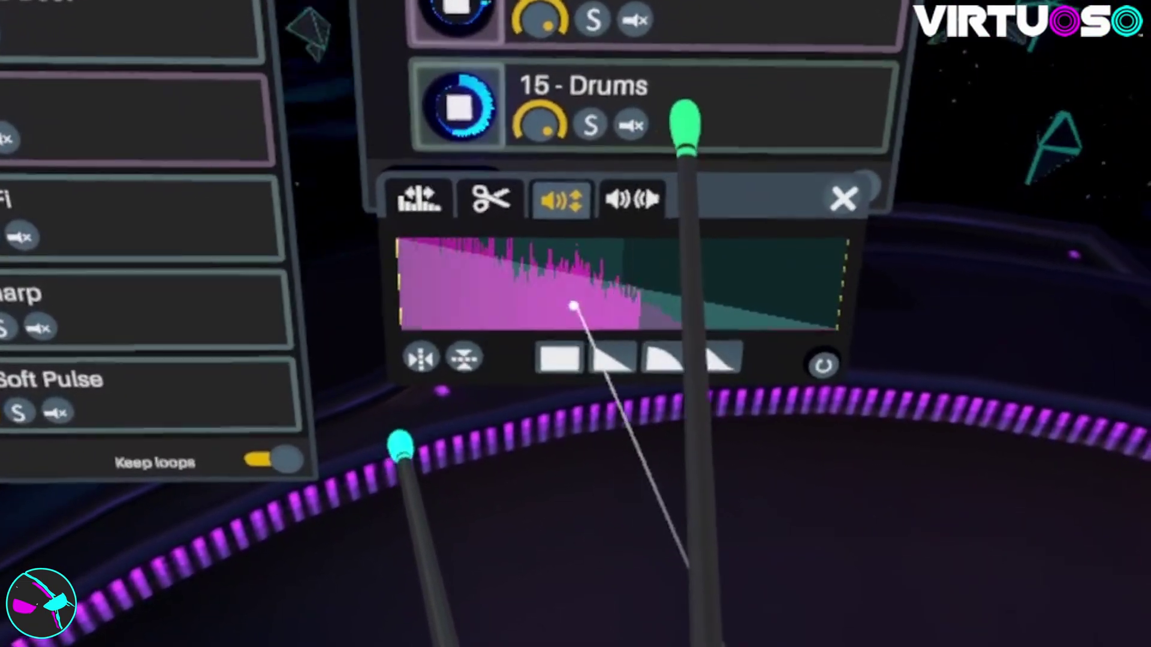
Reverse the envelope, stretch the full-volume part before the fade, and close the editor
click(422, 358)
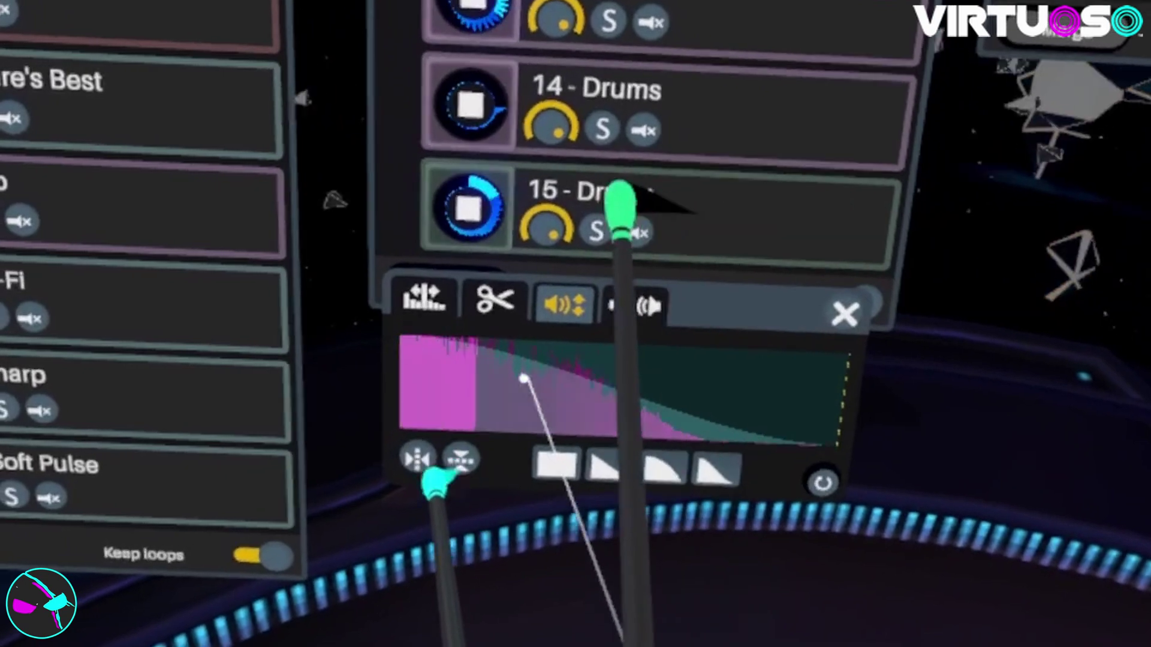
drag(523, 379, 740, 418)
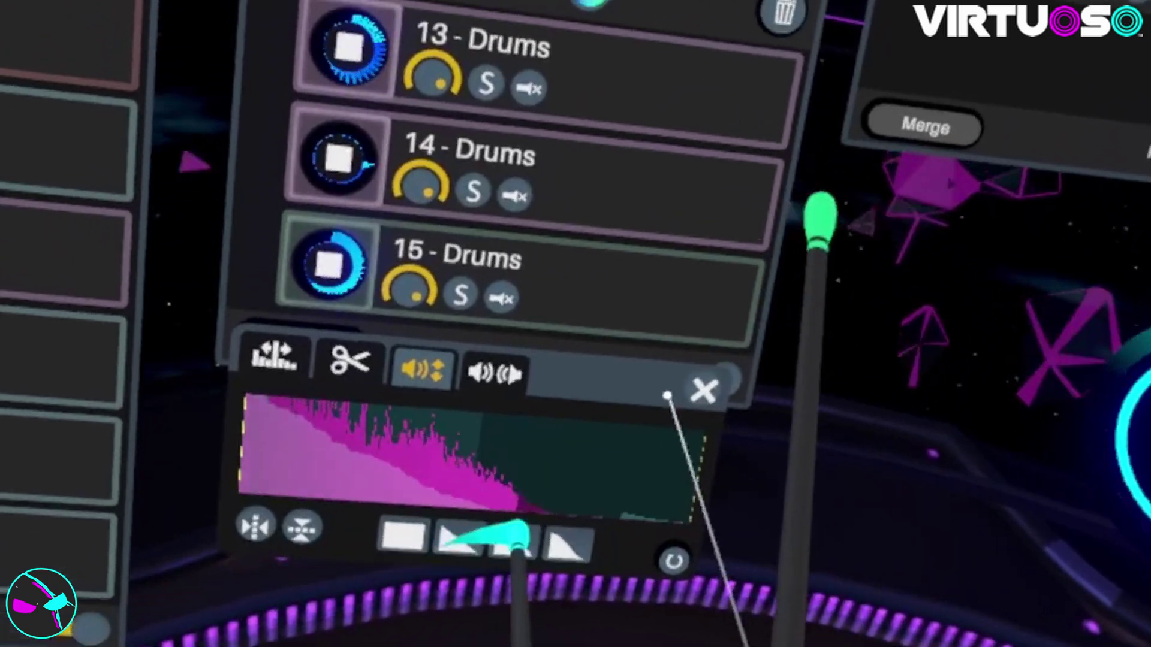
click(692, 332)
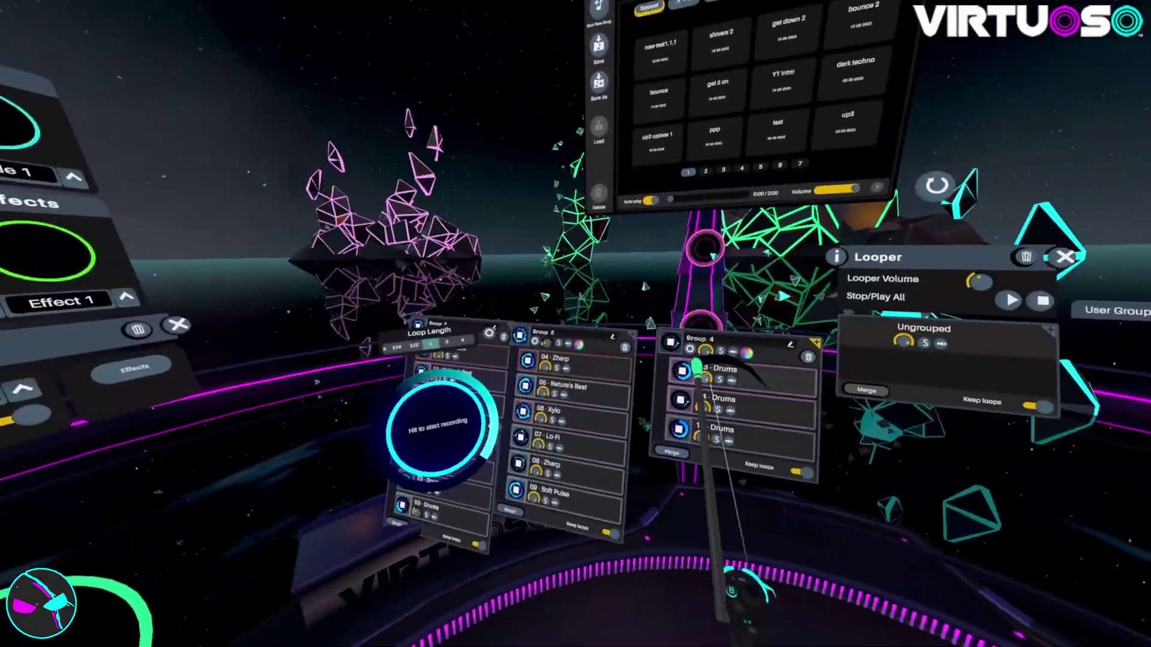
Record a fourth pad loop, 16 - Drums, into Group 4 and open its clip editor
click(560, 426)
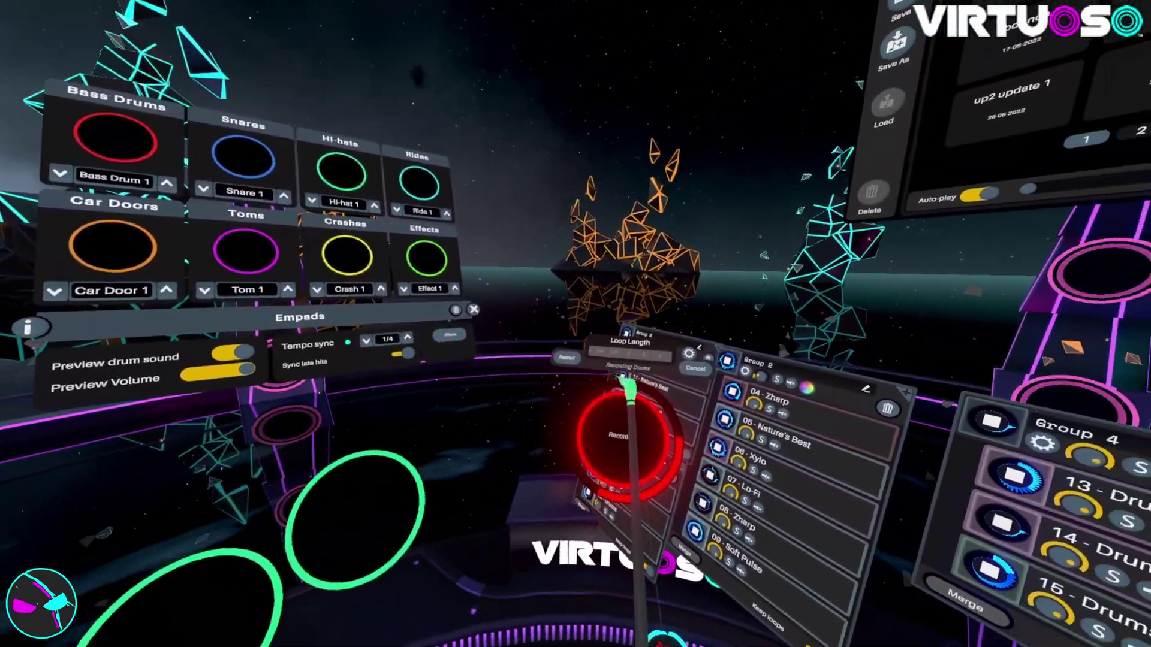
click(660, 432)
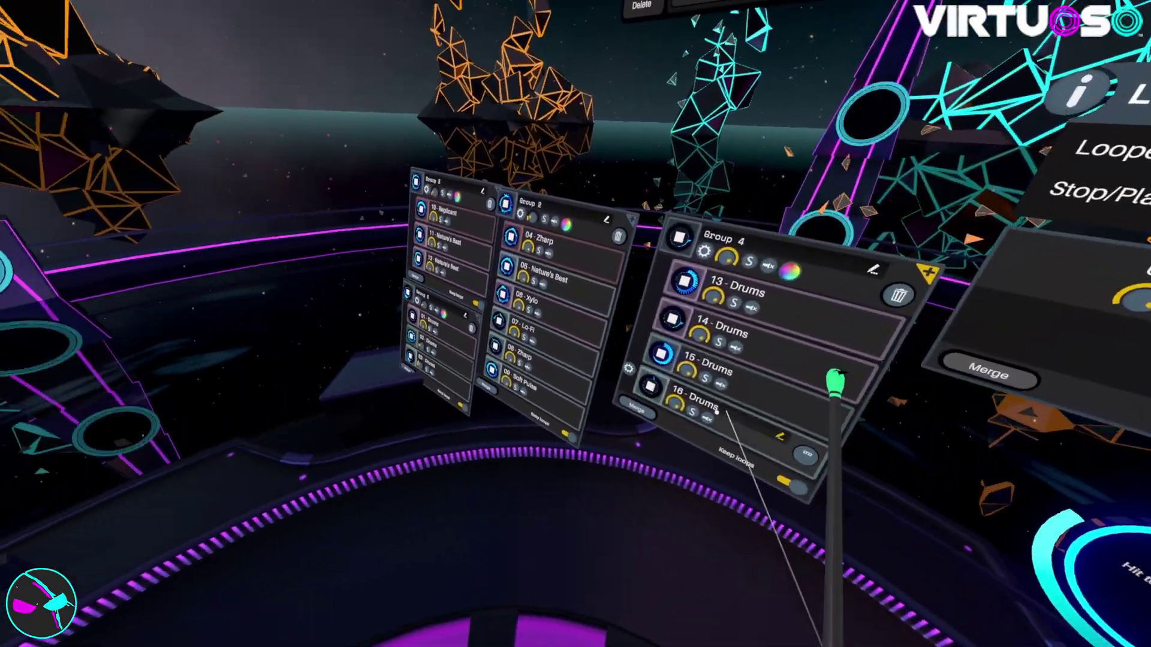
click(717, 413)
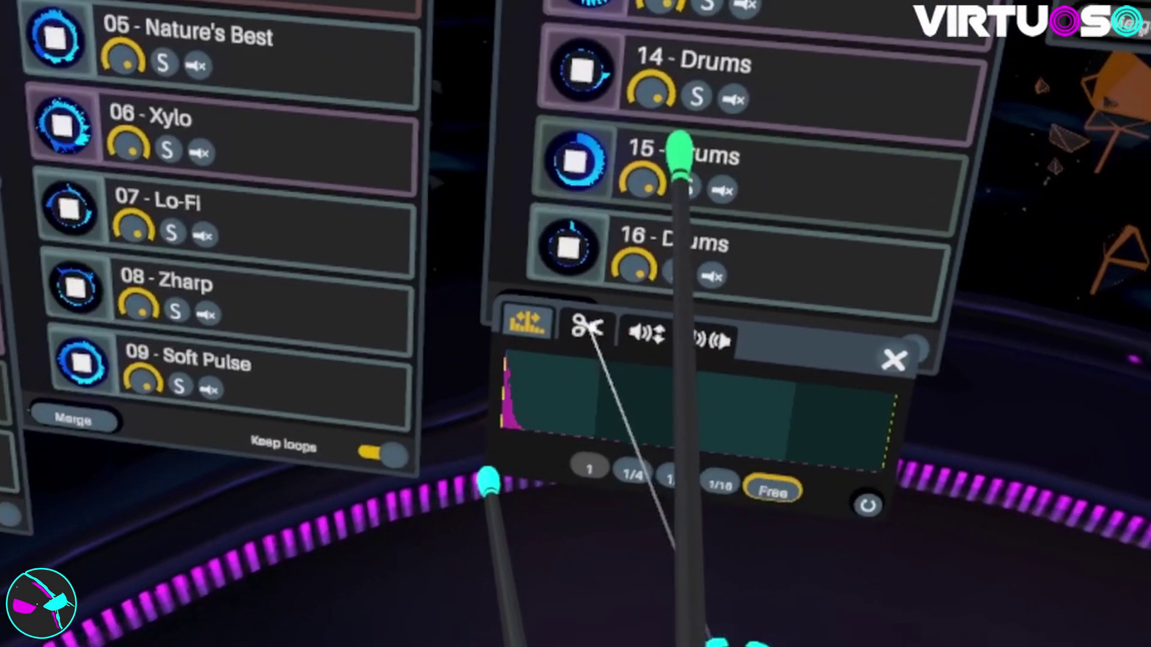
Trim 16 - Drums to 0.250 with 1/4 snap, then to 0.125 with 1/8 snap
click(599, 339)
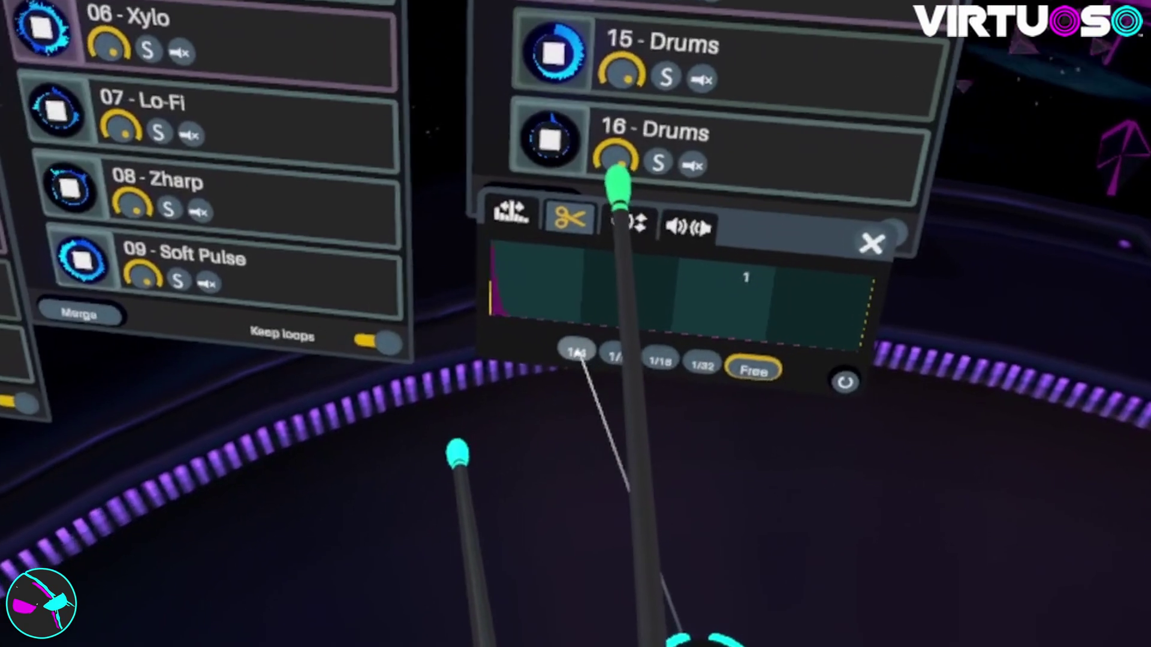
click(575, 352)
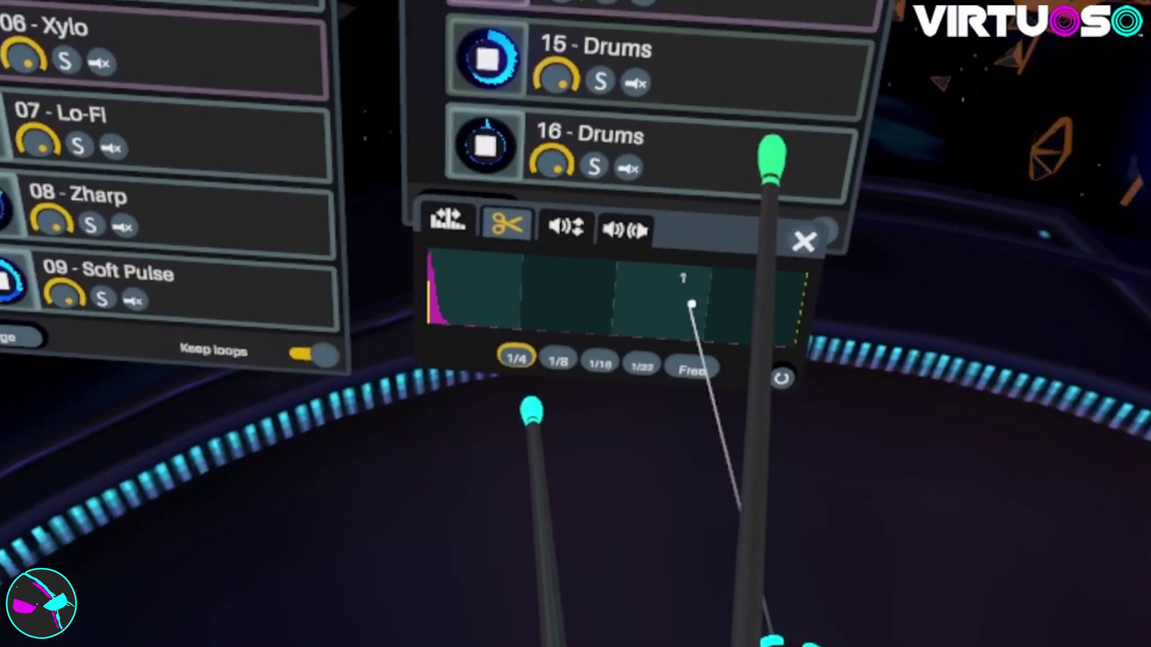
drag(673, 308, 507, 313)
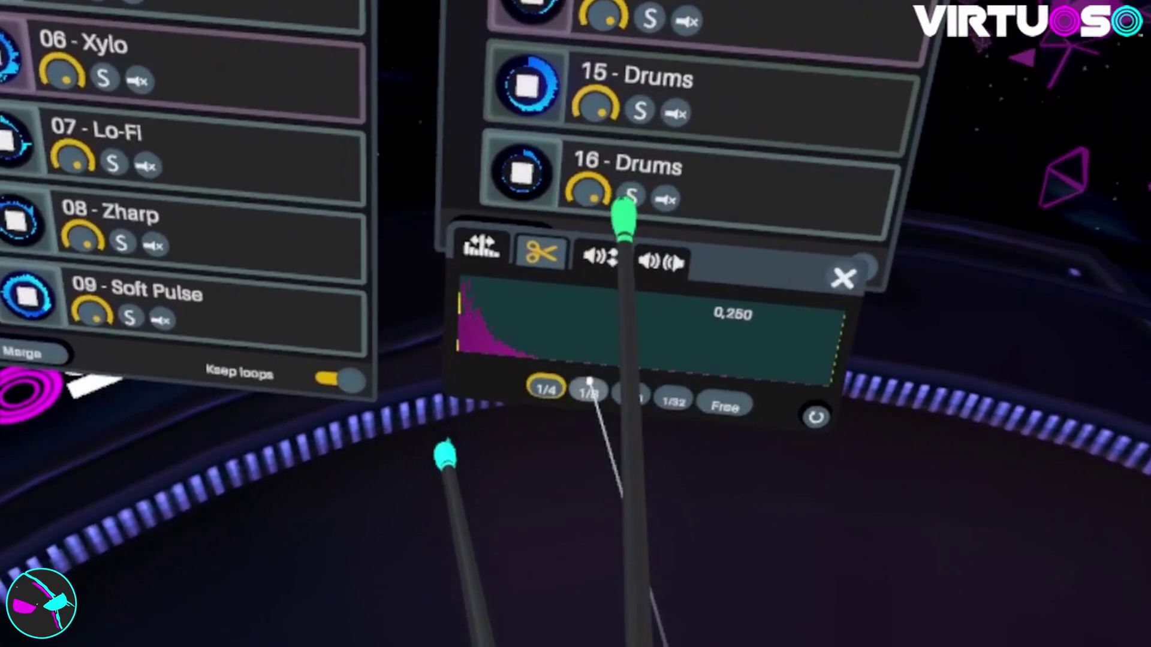
click(472, 441)
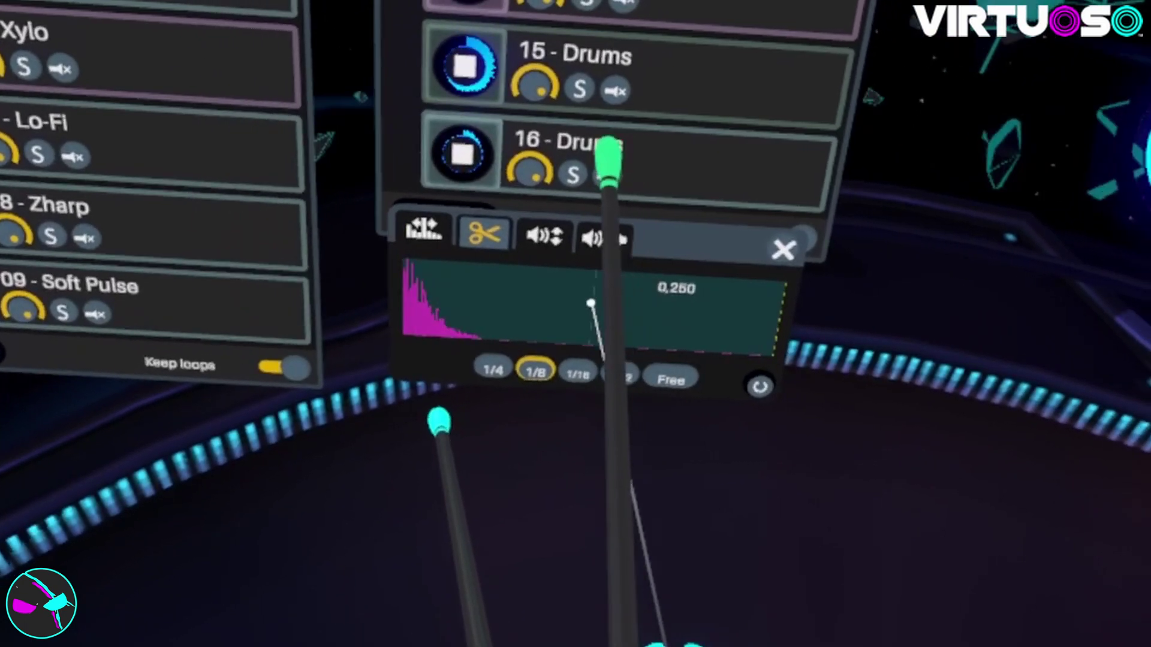
click(657, 302)
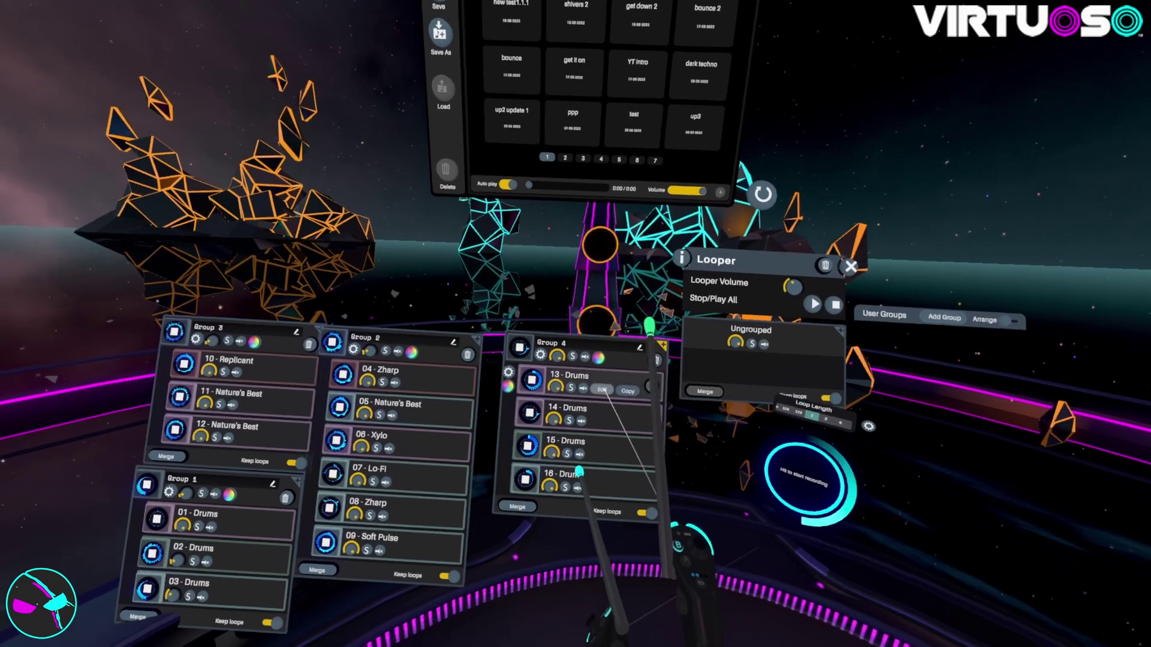
Delete 13 - Drums from Group 4 and start recording a replacement drum loop
click(602, 389)
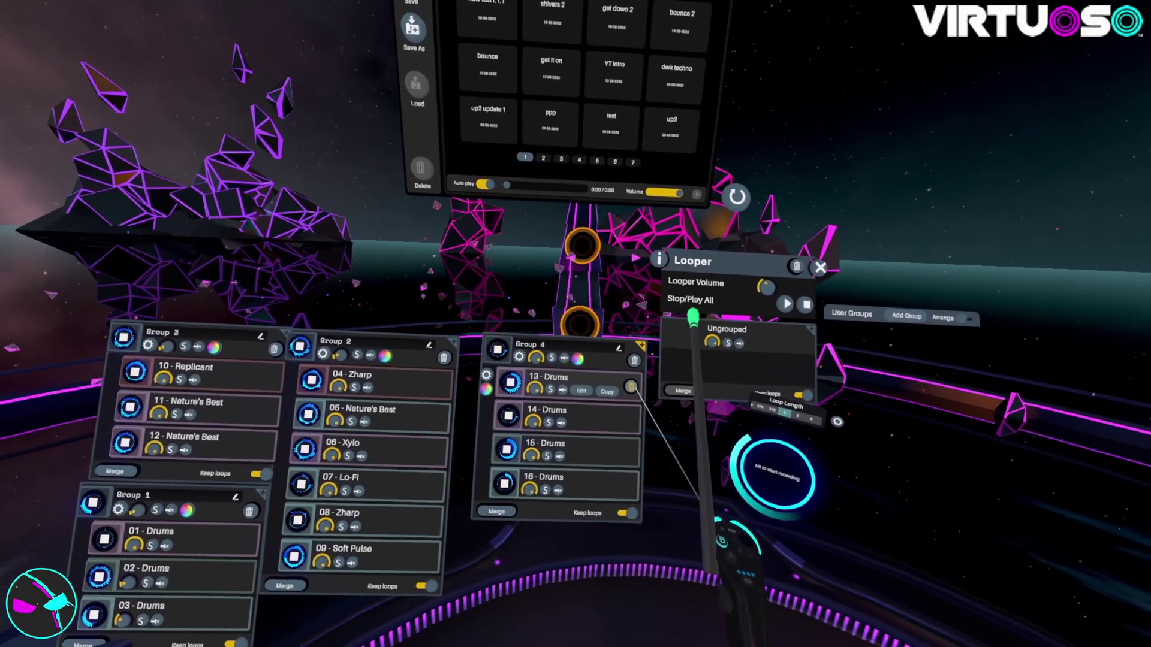
click(631, 386)
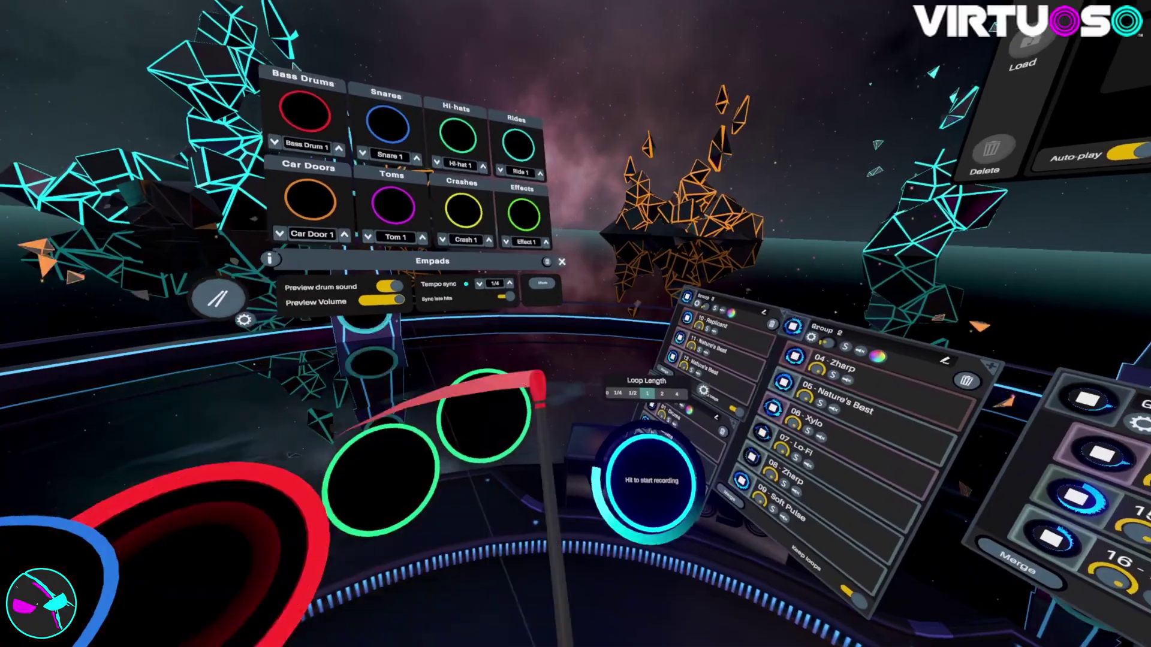
click(652, 469)
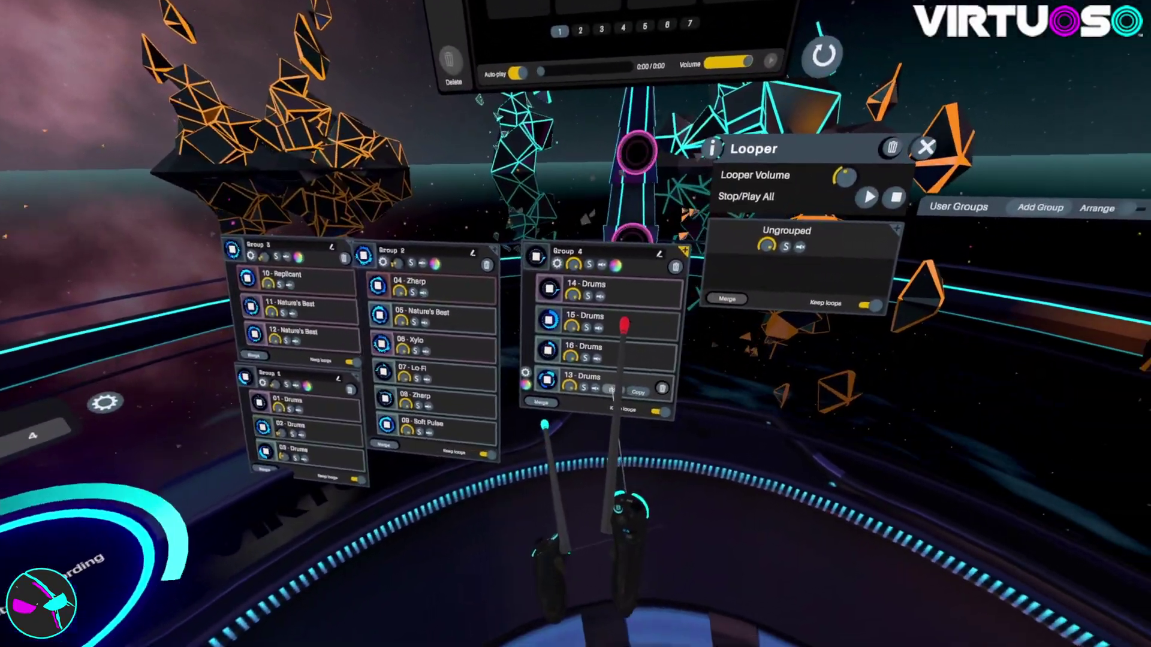
Apply a fade shape to the new 13 - Drums volume envelope and close its editor
click(639, 416)
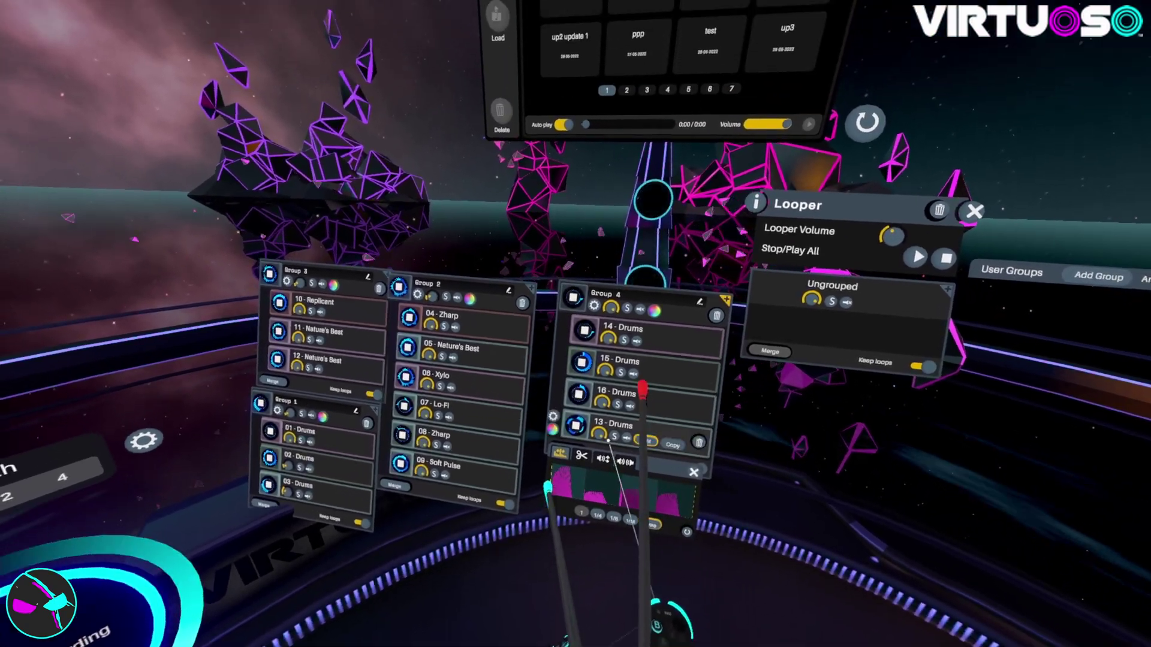
mouse_move(595, 423)
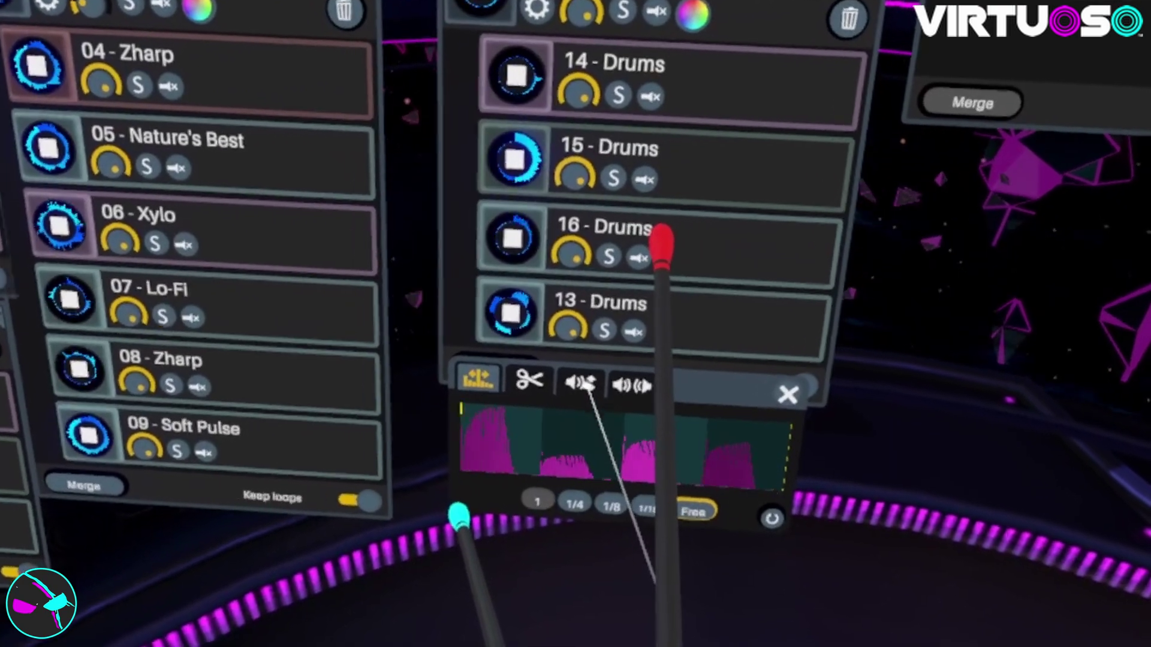
click(575, 394)
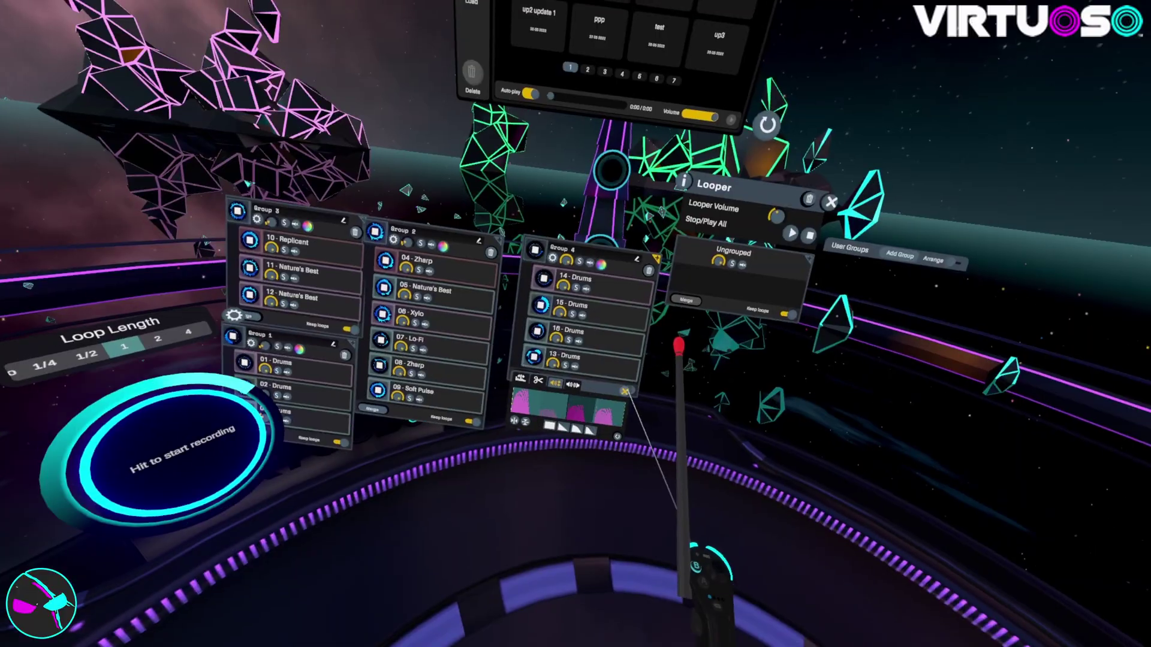
click(625, 391)
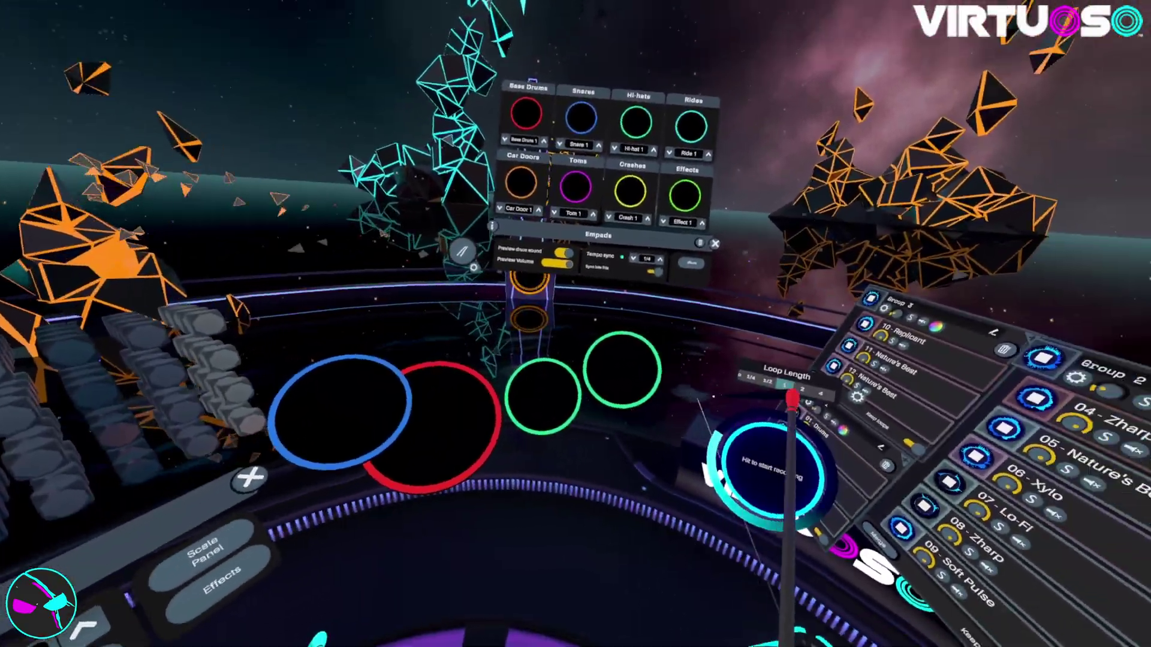
Record a fifth drum loop, 17 - Drums, into Group 4 and open its editor
click(580, 468)
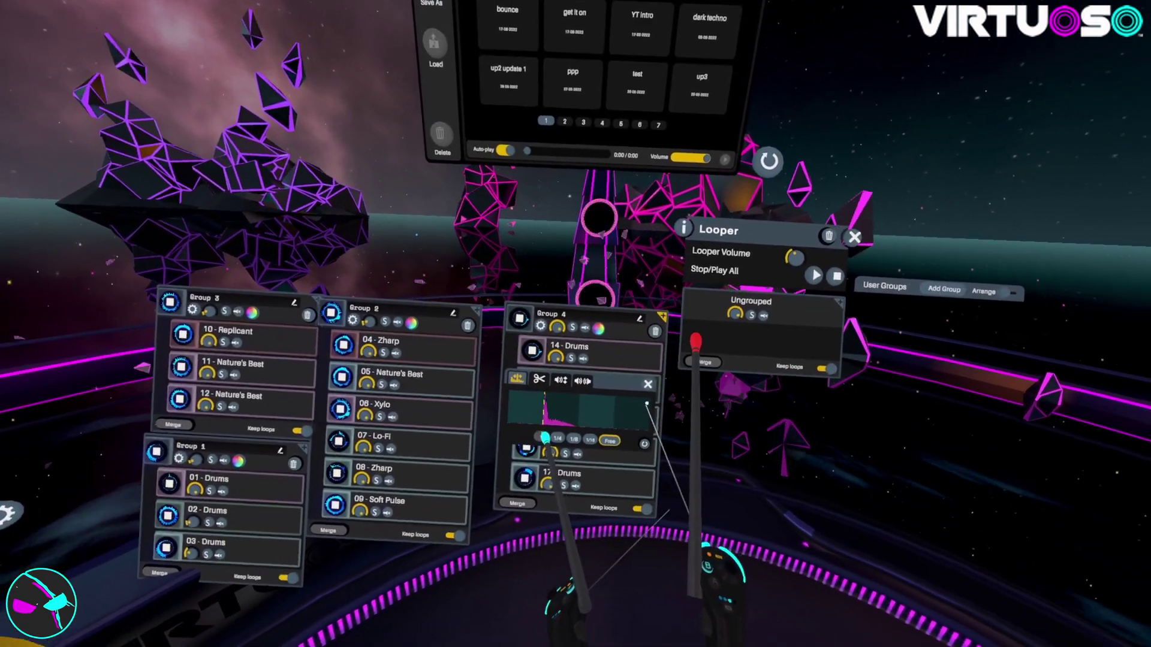
click(542, 424)
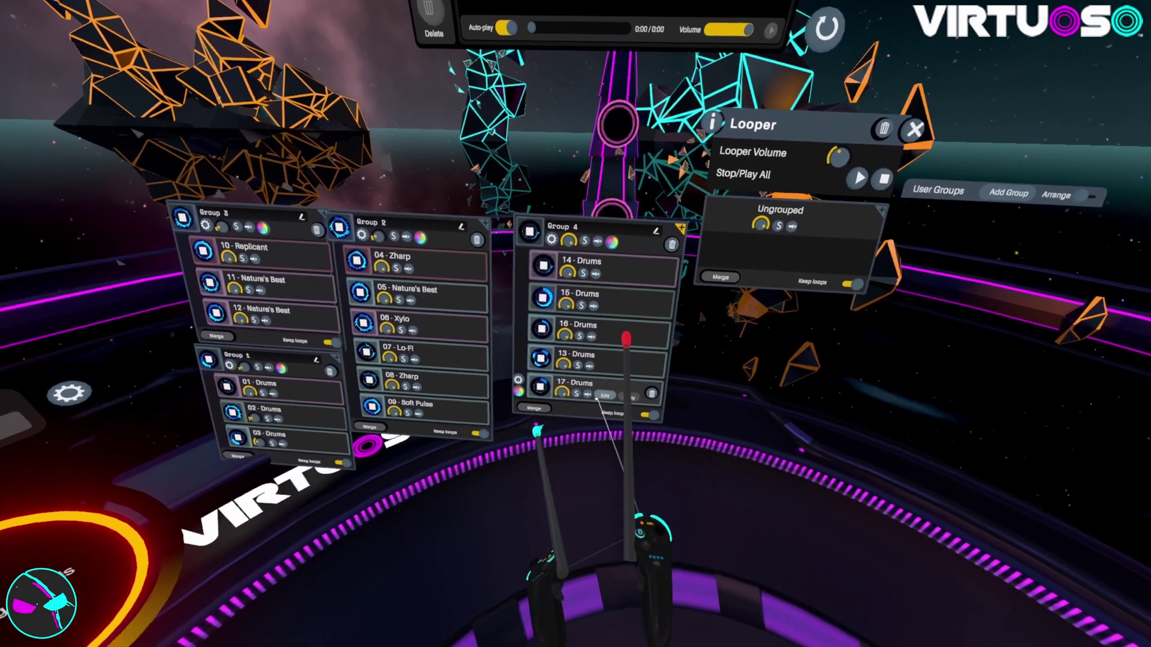
click(609, 396)
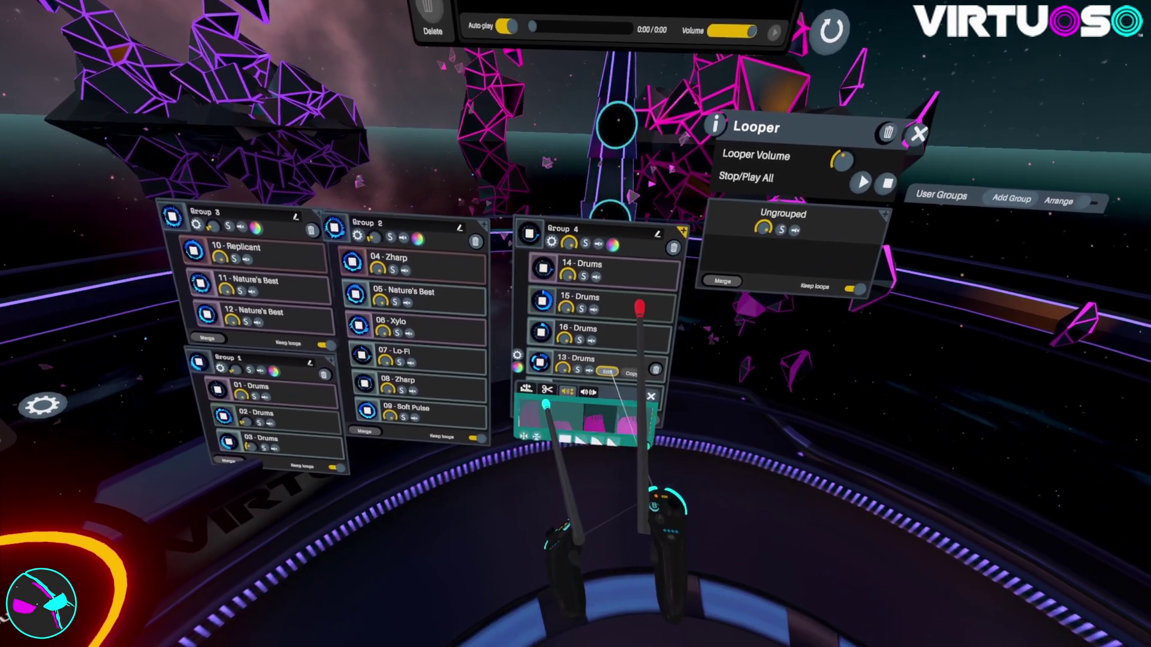
click(609, 371)
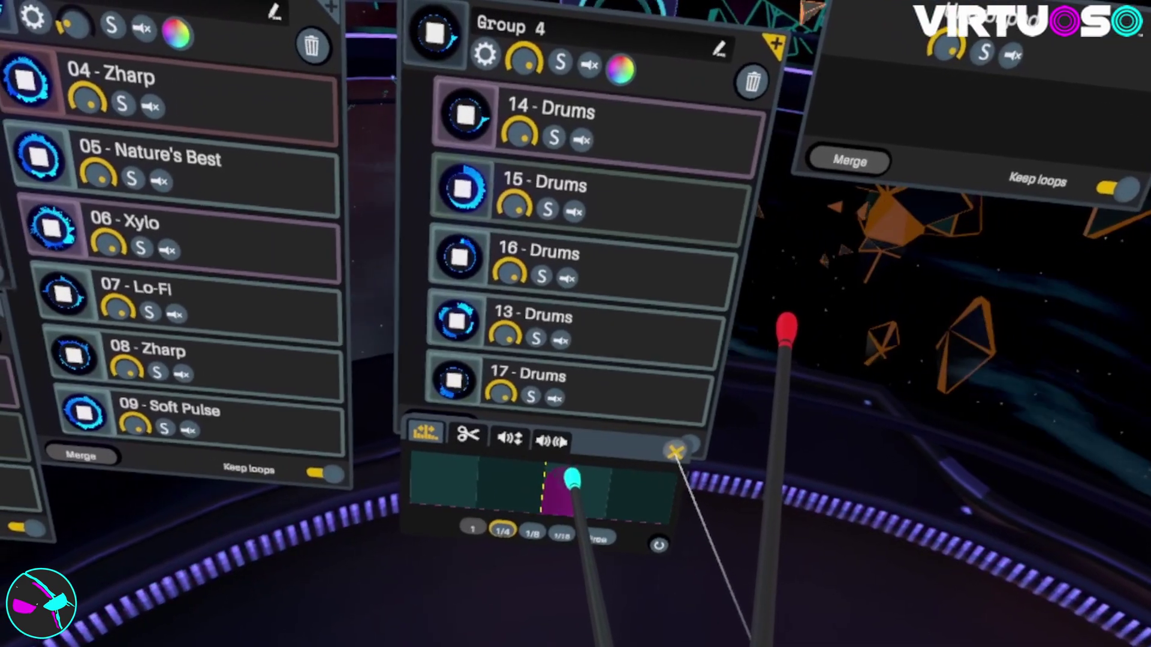
Close the 17 - Drums clip editor
click(649, 461)
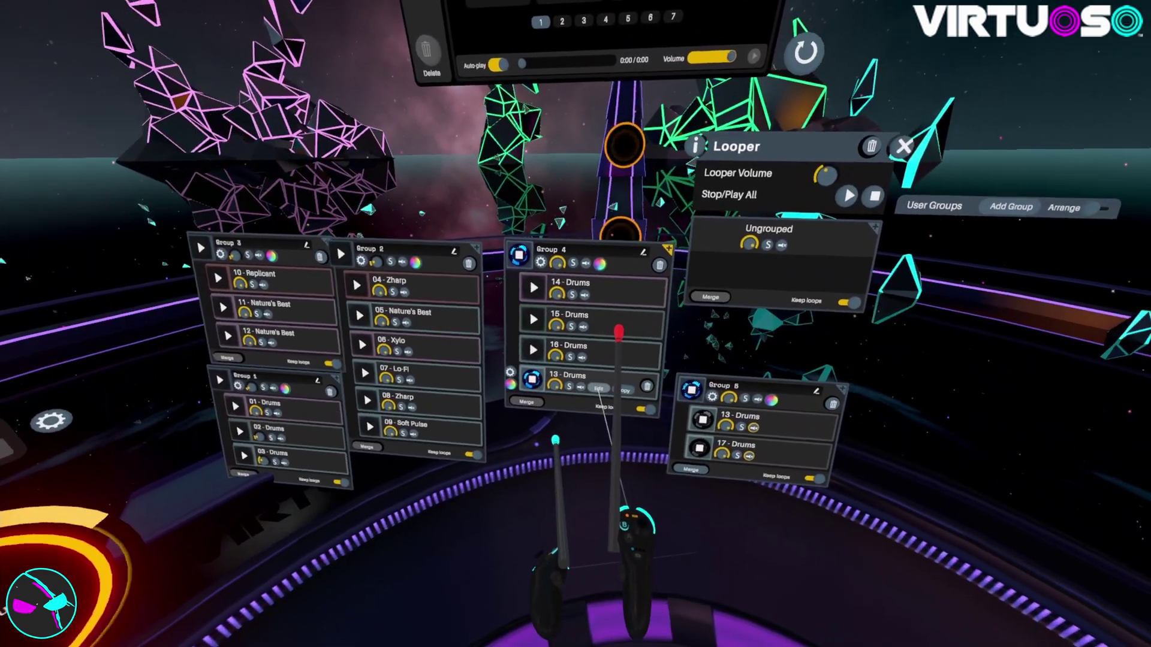
Open 13 - Drums and check its volume envelope and loop length settings
click(598, 389)
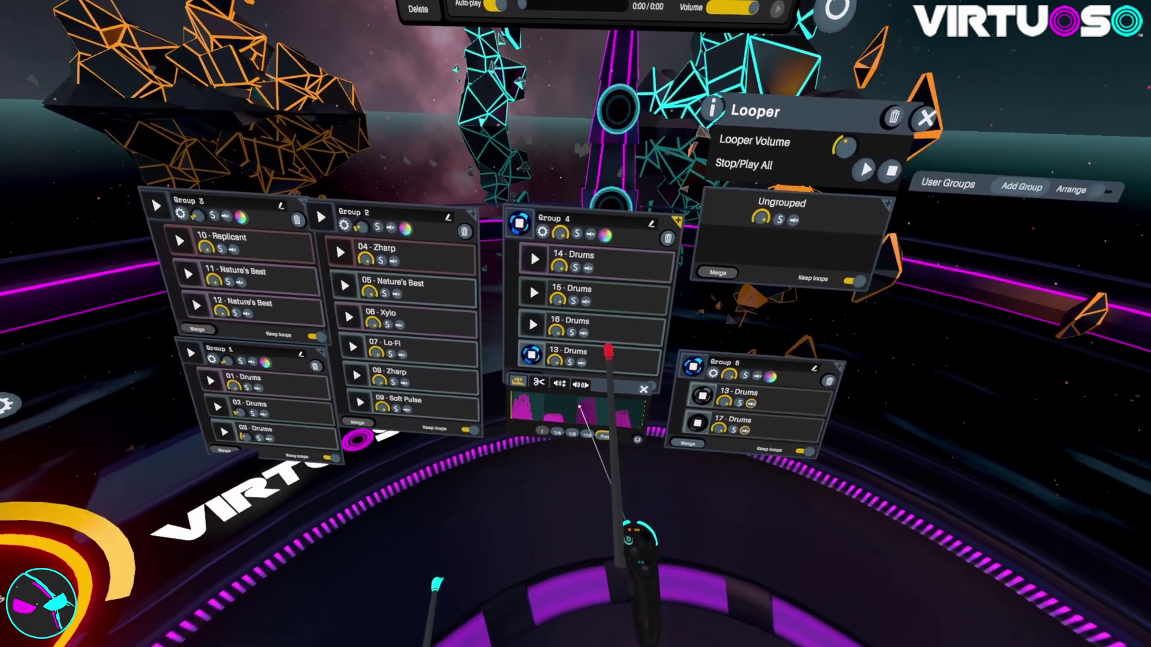
click(559, 384)
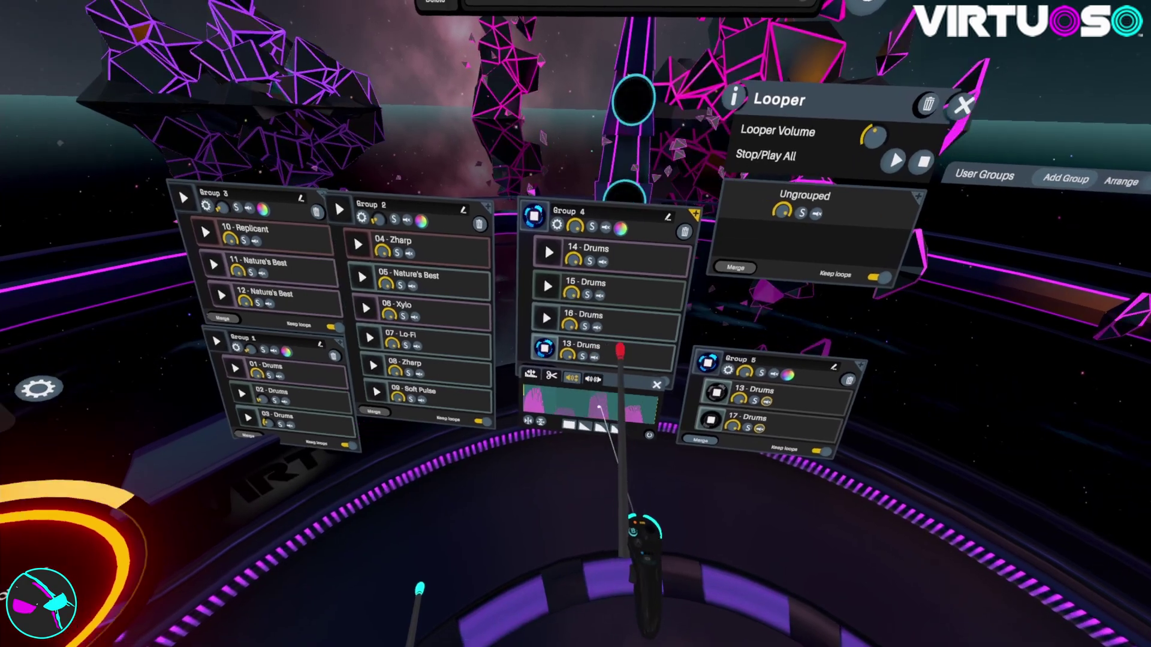
click(542, 378)
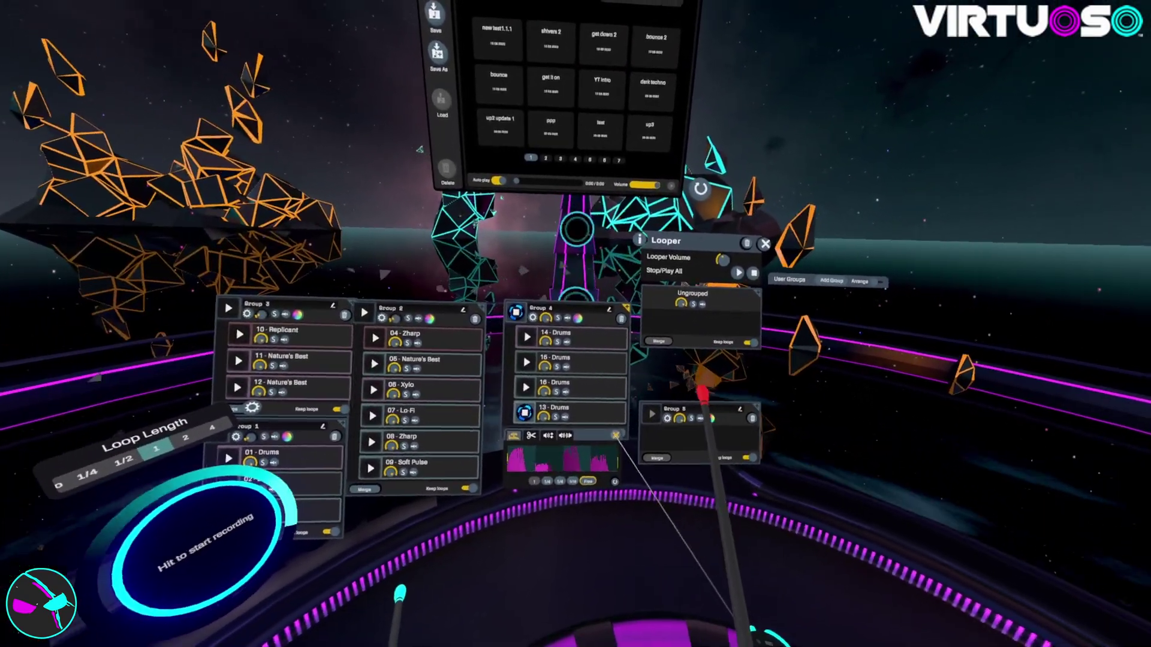
Close Group 4's editor and play its four drum loops 14, 15, 16 and 13 together
click(645, 447)
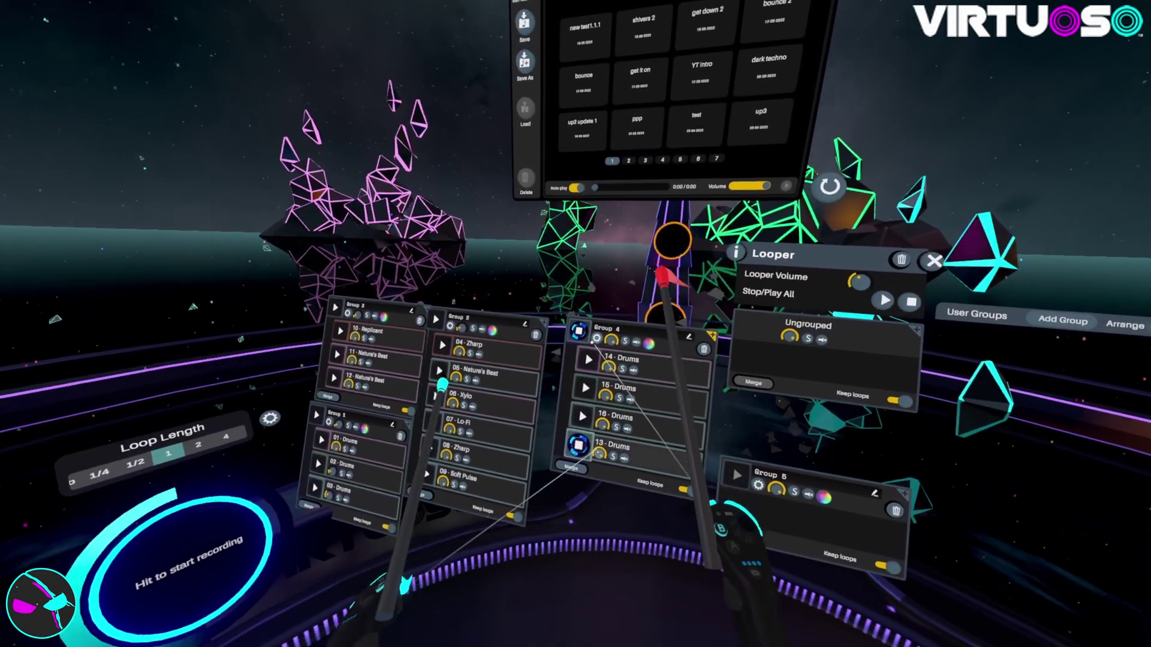
click(536, 282)
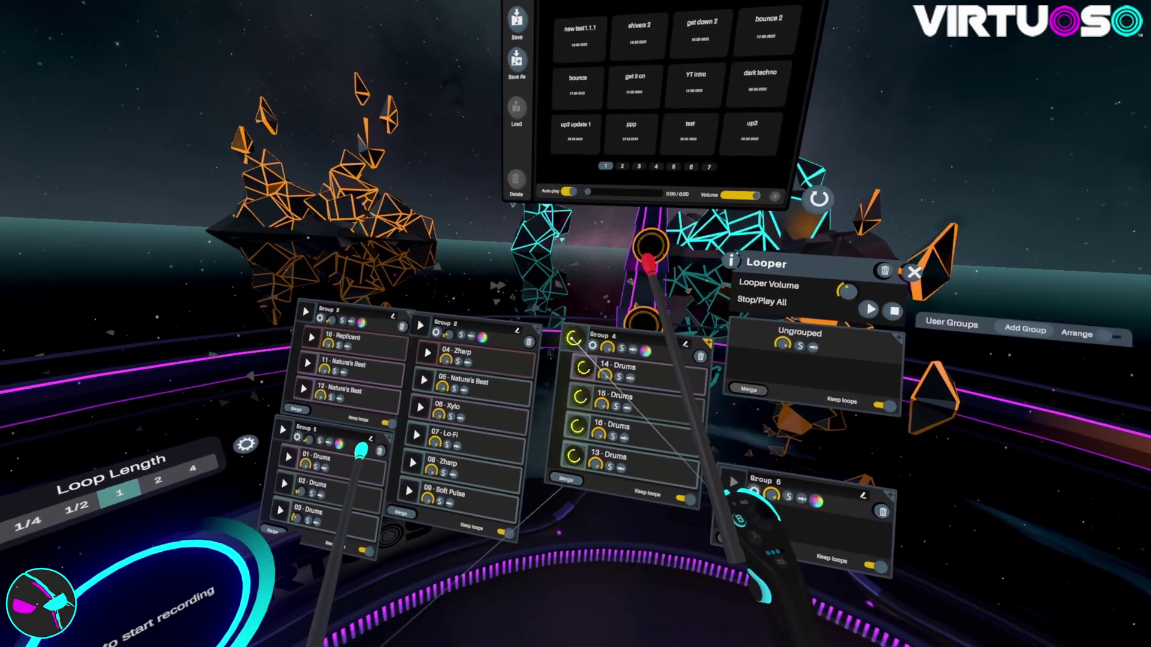